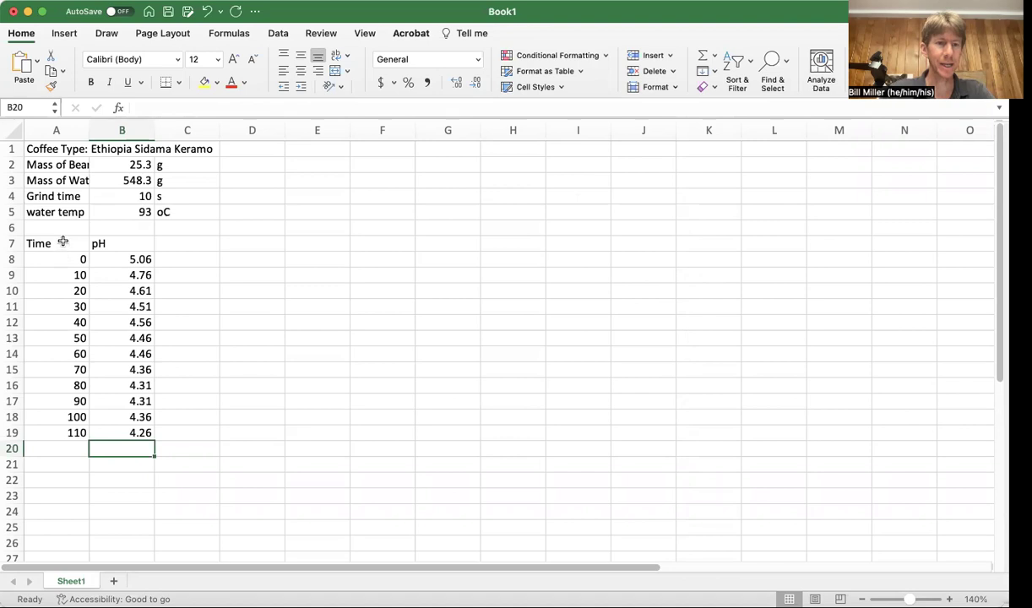
# Extend the Time header in cell A7 to read "Time (min)"
pyautogui.doubleClick(62, 242)
pyautogui.write('(min)')
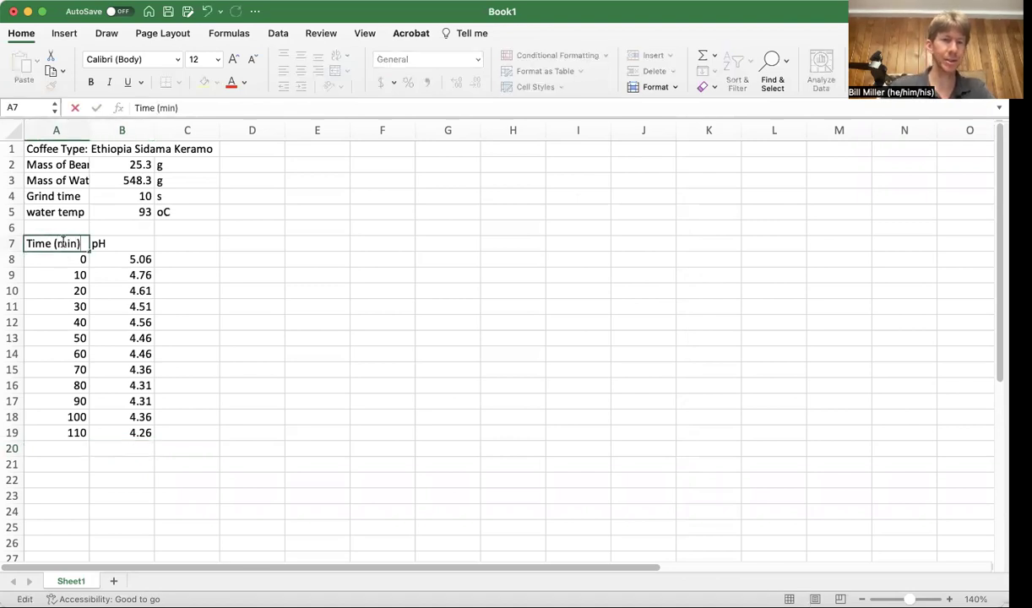
pyautogui.press('Tab')
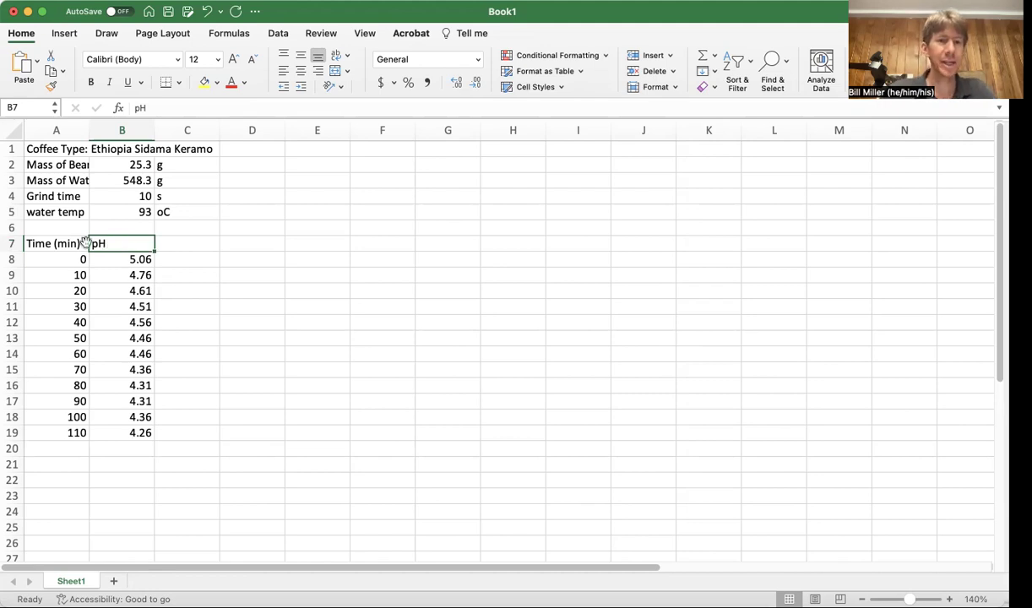
# Add the column header "[H+] (Molarity)" in cell C7, beside the pH header
pyautogui.click(175, 243)
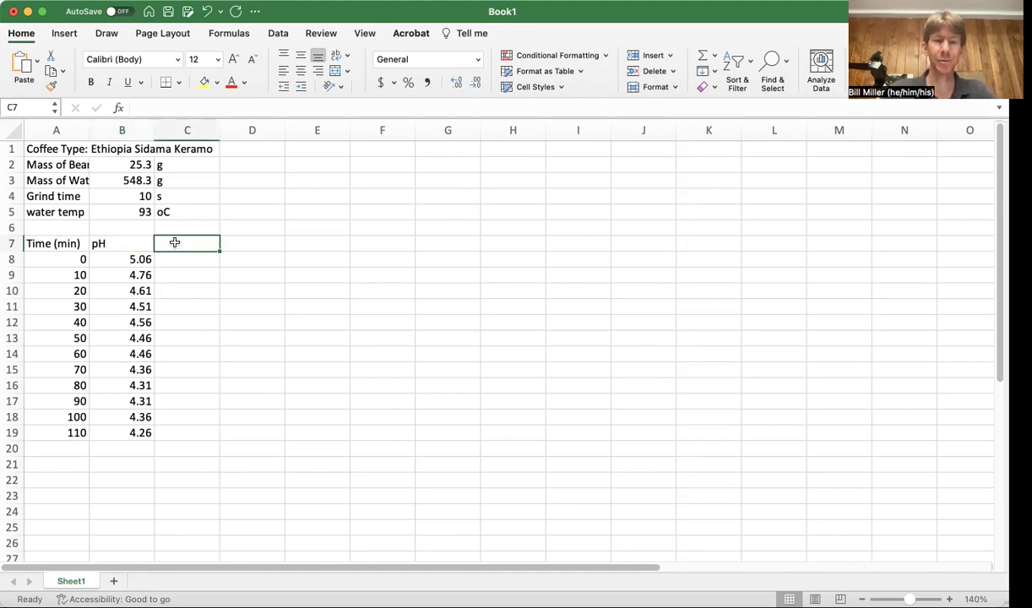
pyautogui.write('[H')
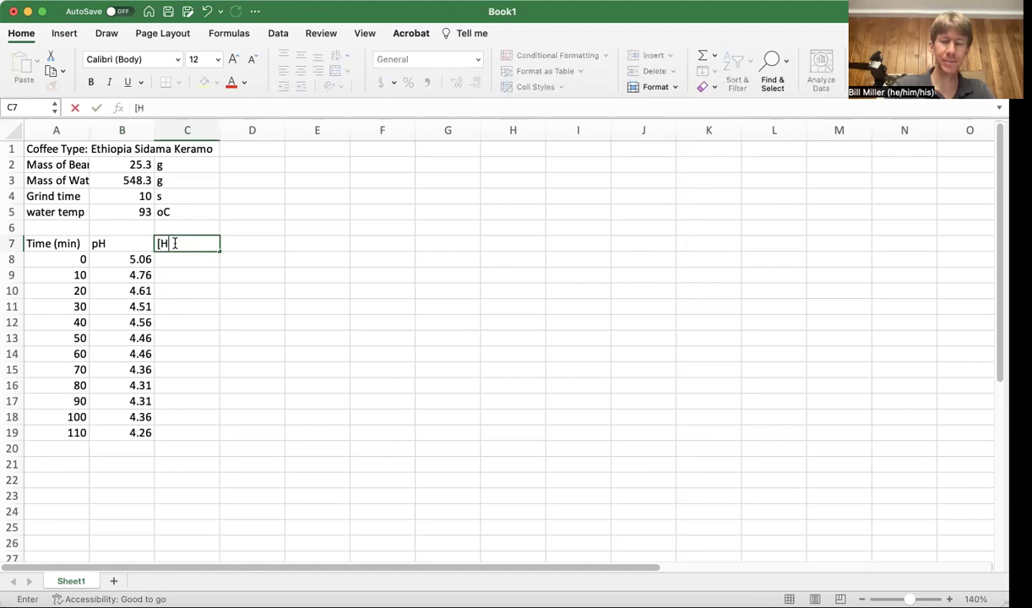
pyautogui.write('+]')
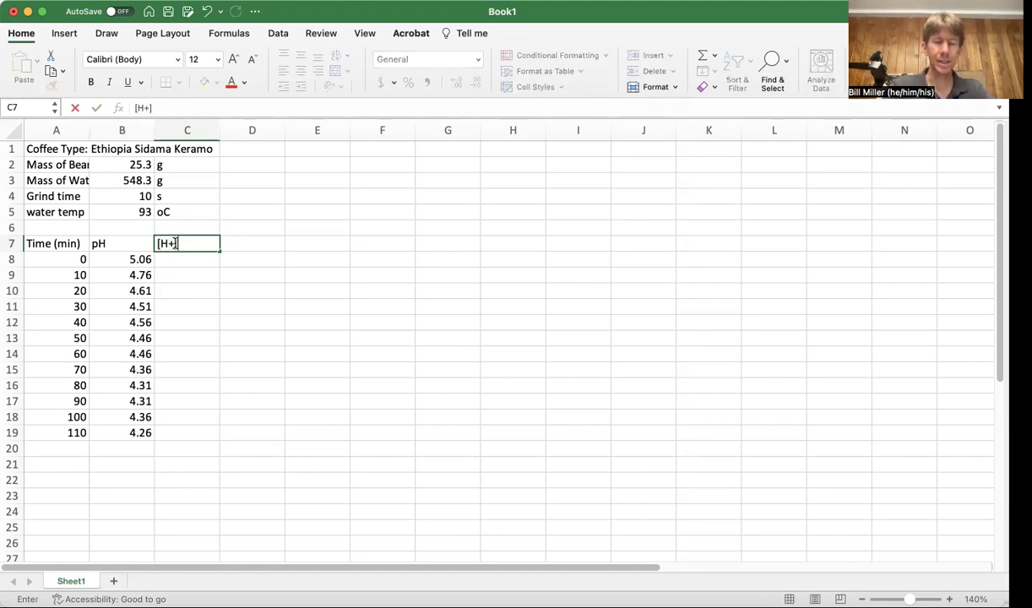
pyautogui.write(' (')
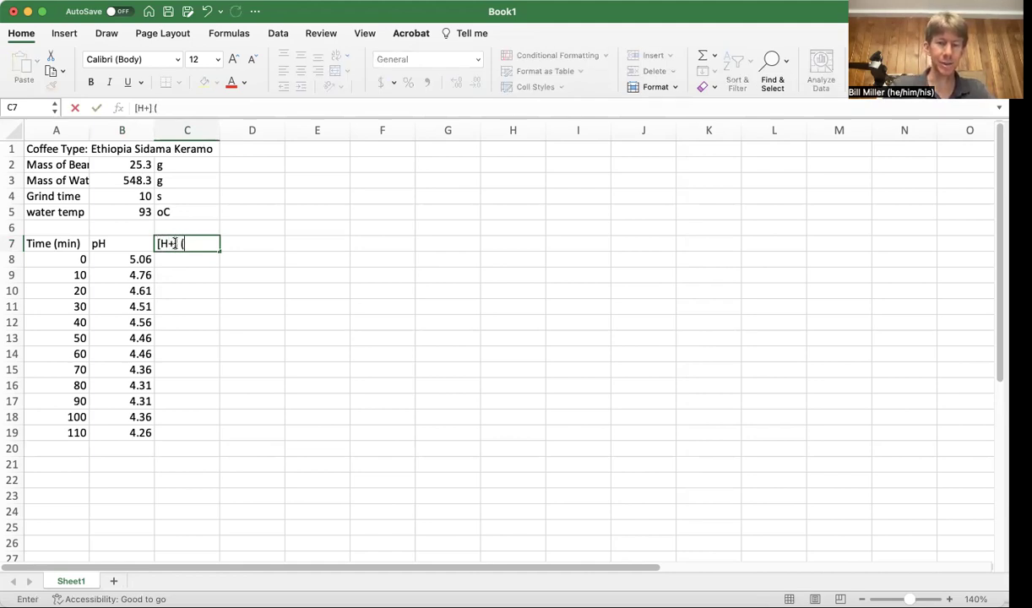
pyautogui.write('Mola')
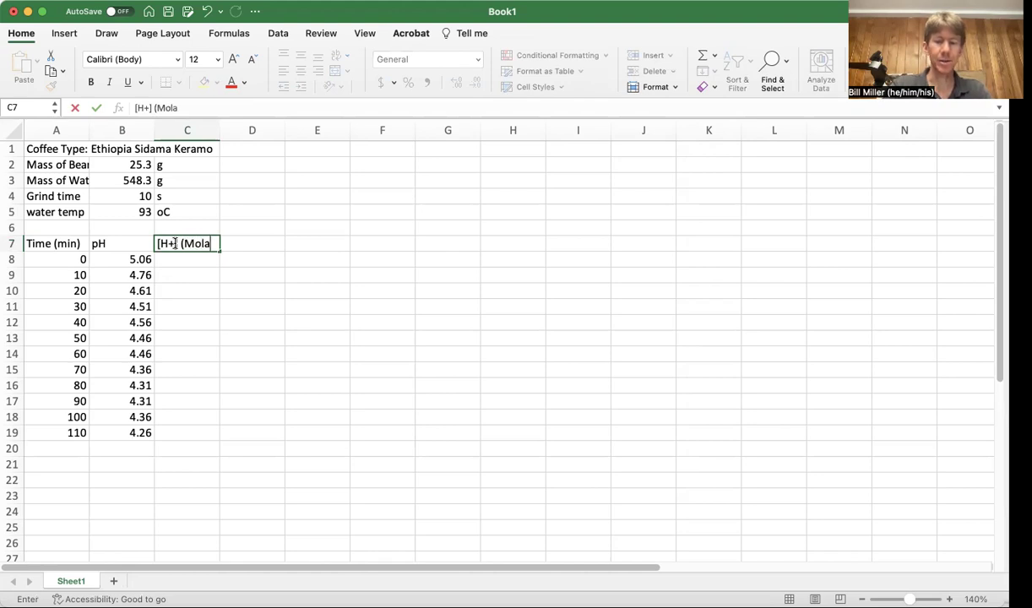
pyautogui.write('rity)')
pyautogui.press('Return')
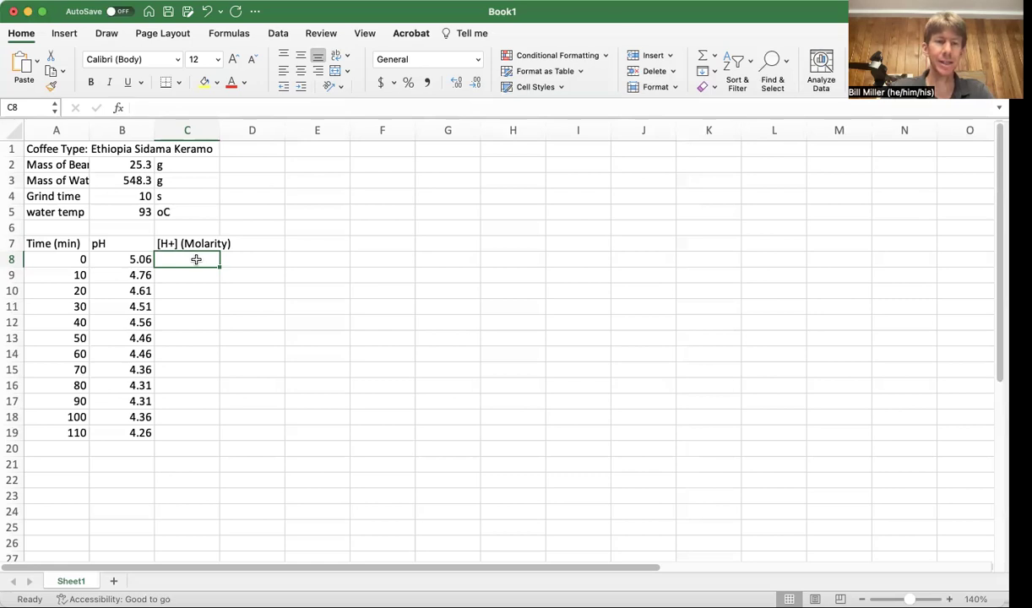
# Enter the formula =10^(-B8) in cell C8 to convert the first pH reading to hydrogen ion concentration
pyautogui.write('=')
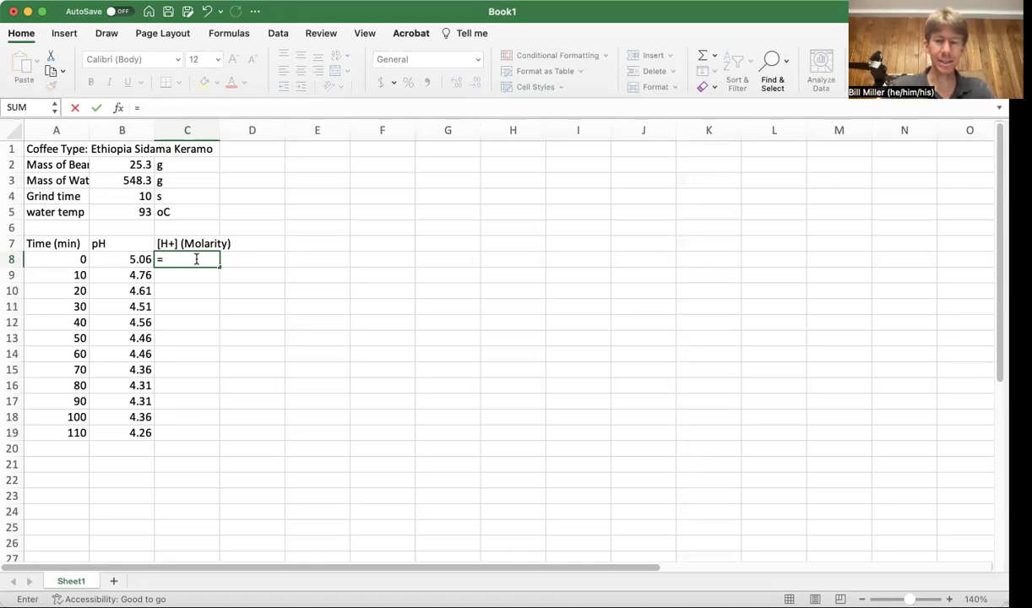
pyautogui.write('10')
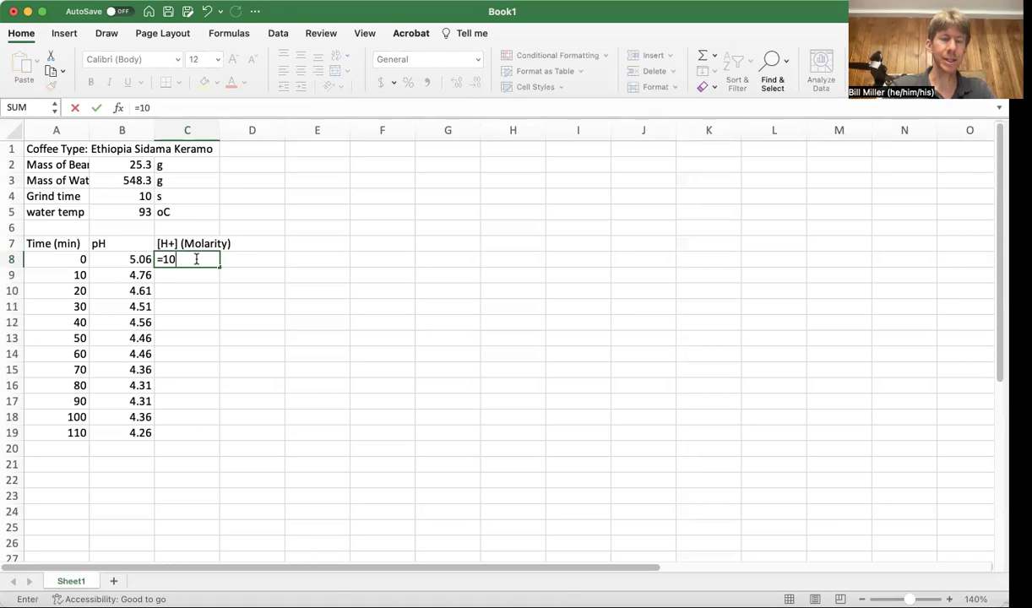
pyautogui.write('^')
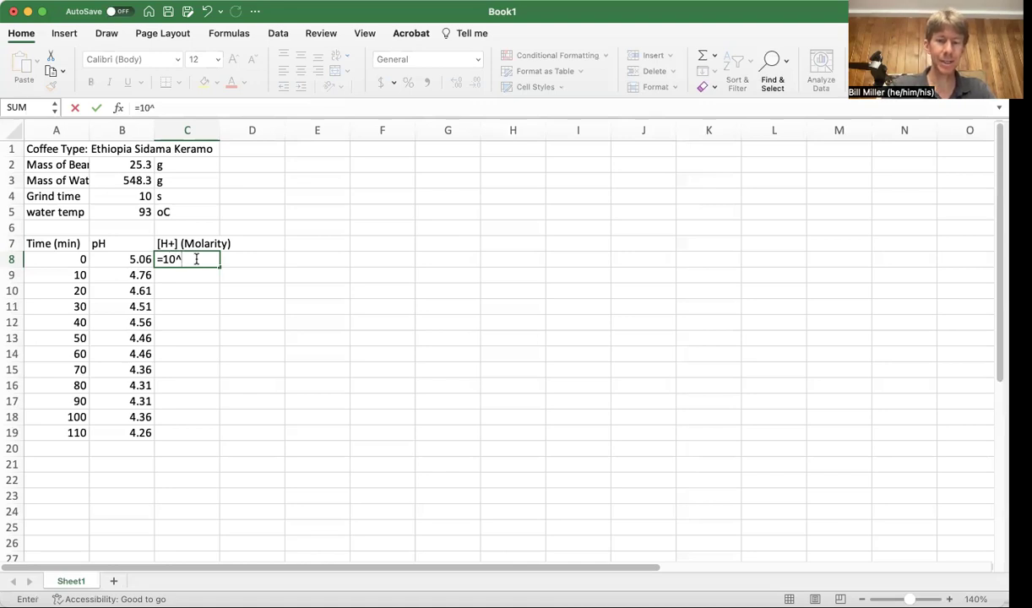
pyautogui.write('(-')
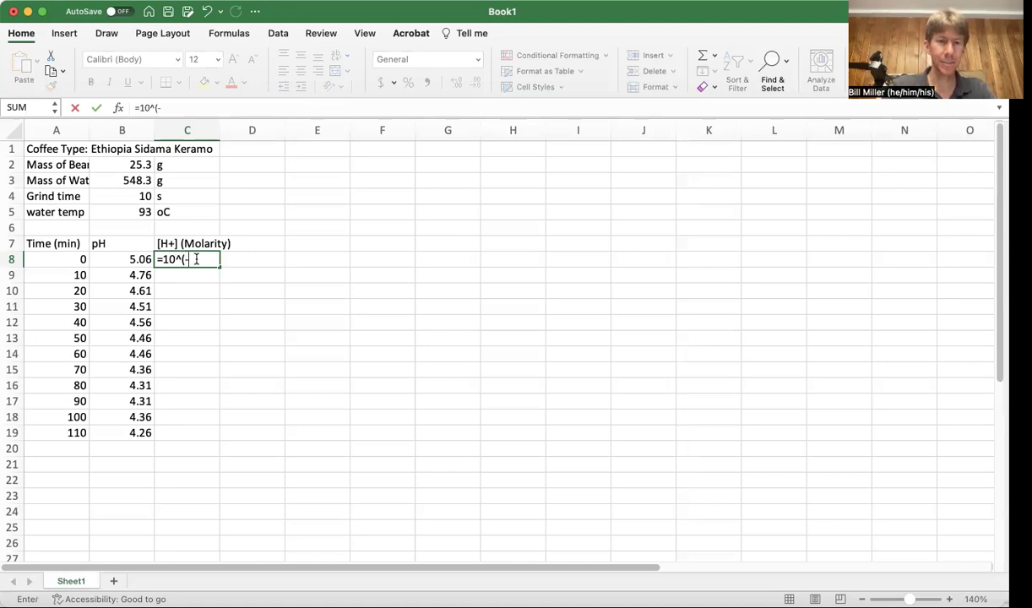
pyautogui.click(124, 259)
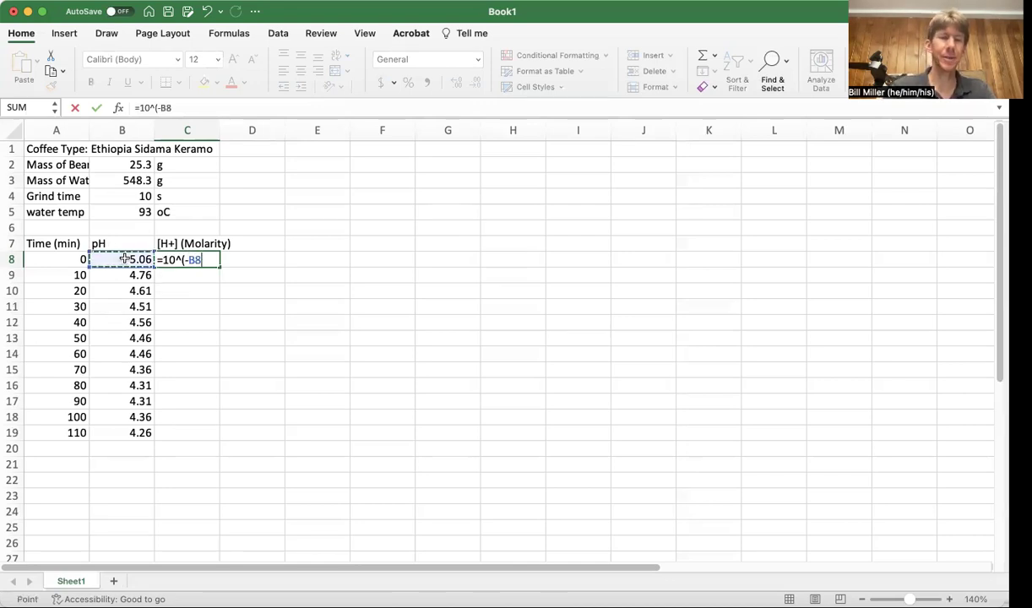
pyautogui.write(')')
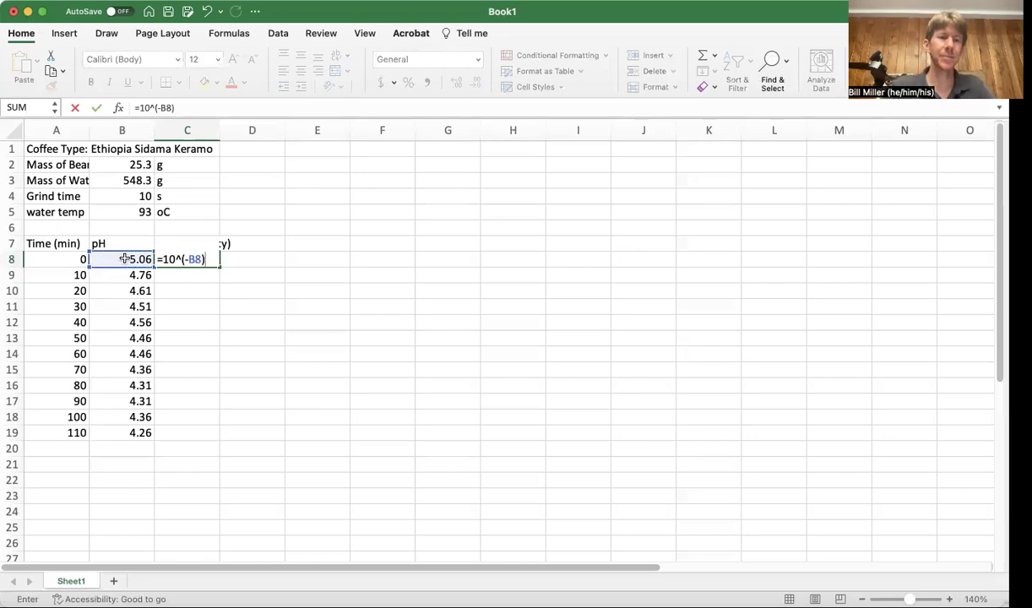
pyautogui.press('Return')
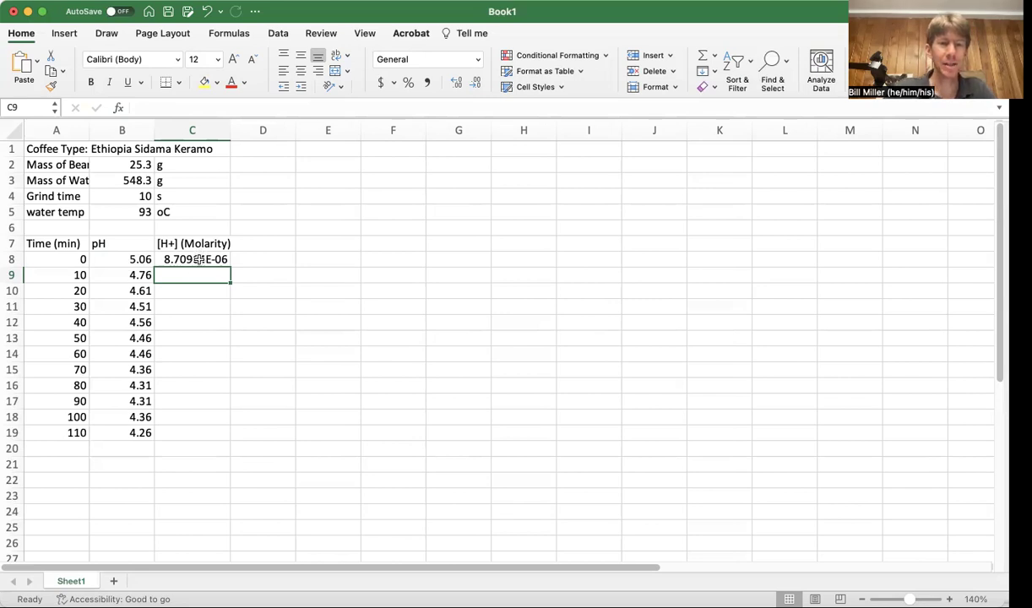
pyautogui.click(198, 259)
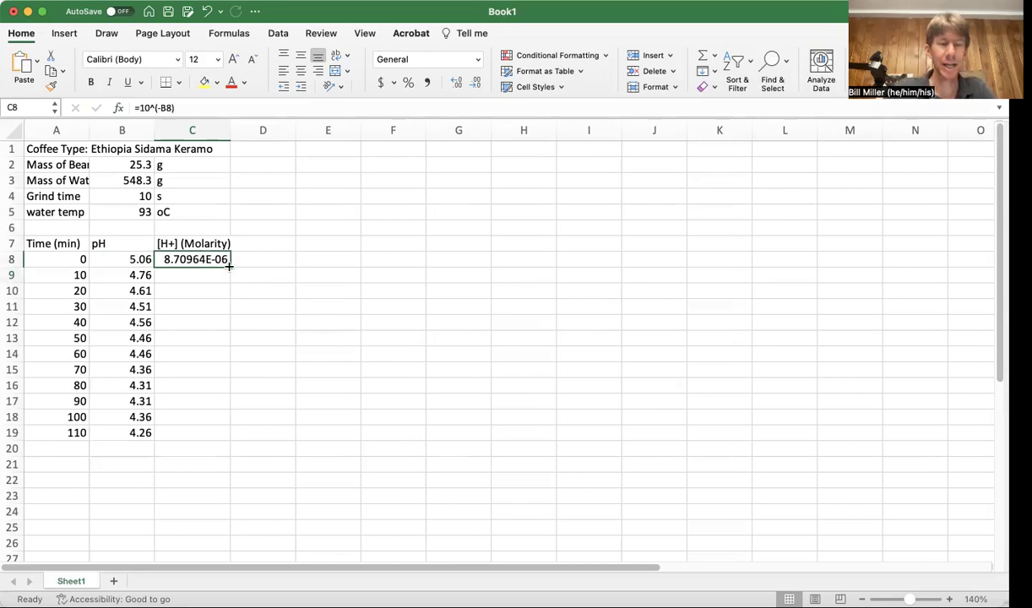
pyautogui.moveTo(230, 266); pyautogui.dragTo(190, 442)
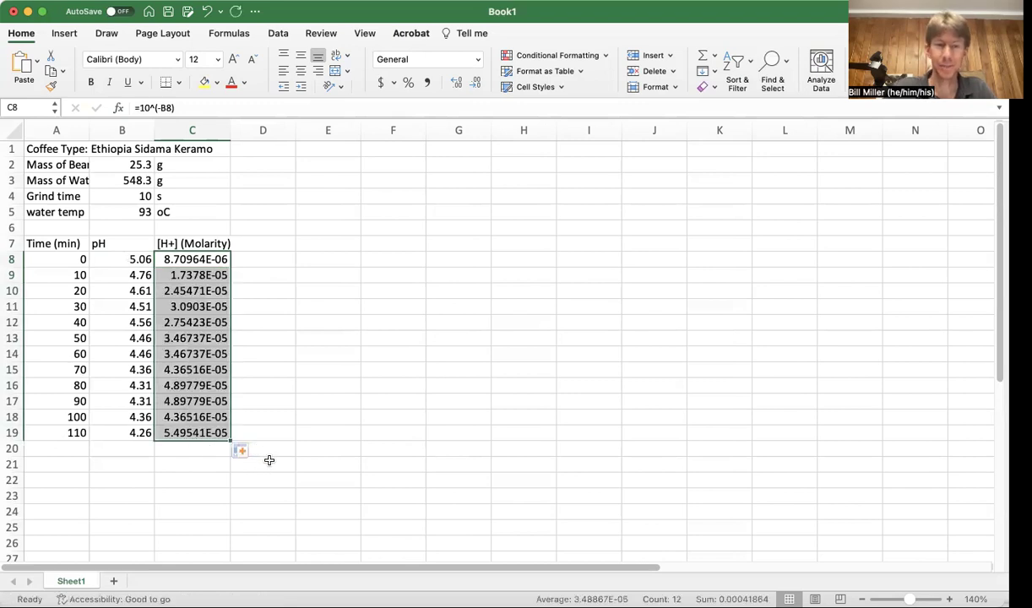
pyautogui.press('super+z')
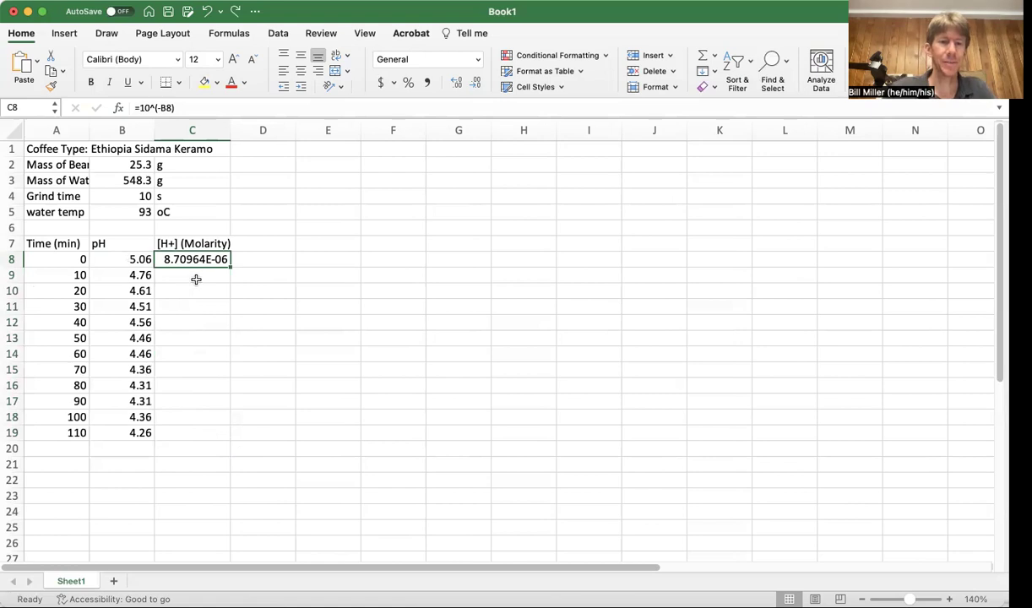
pyautogui.click(207, 306)
# Fill the concentration formula from C8 down through C19 and select C19 to check its copied formula
pyautogui.click(205, 260)
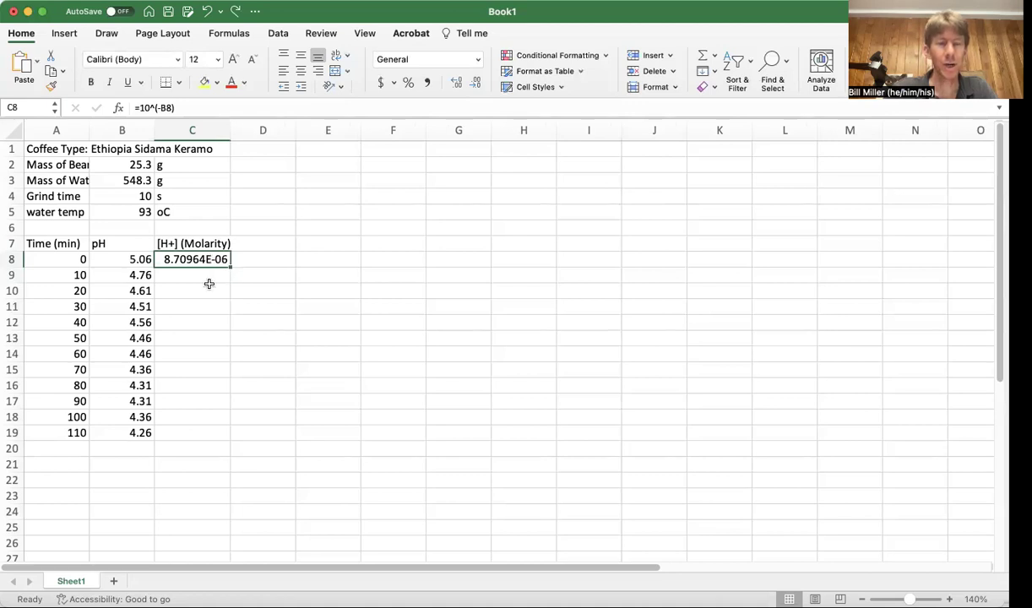
pyautogui.moveTo(228, 265); pyautogui.dragTo(226, 440)
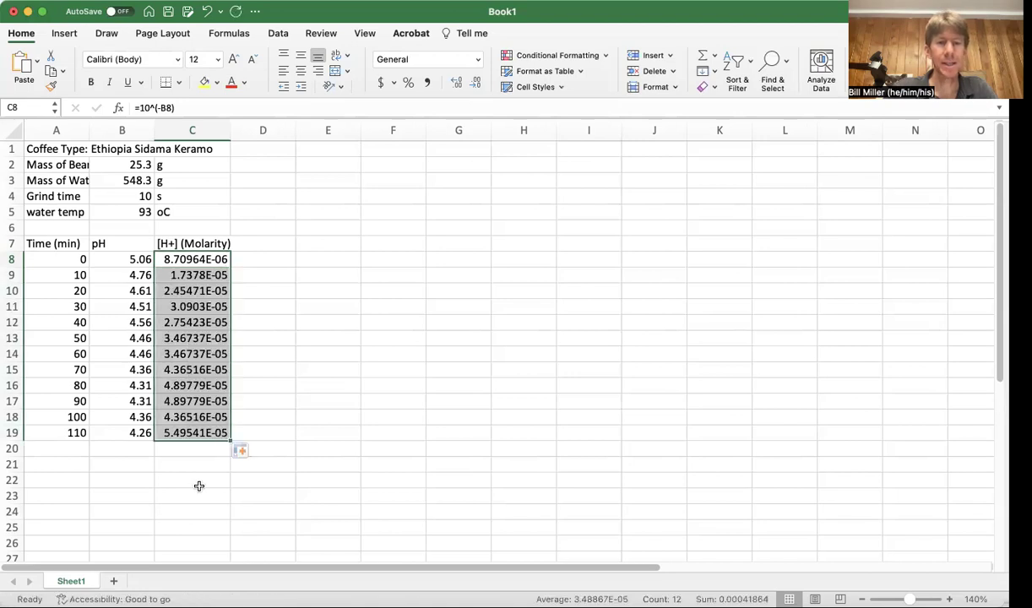
pyautogui.click(189, 428)
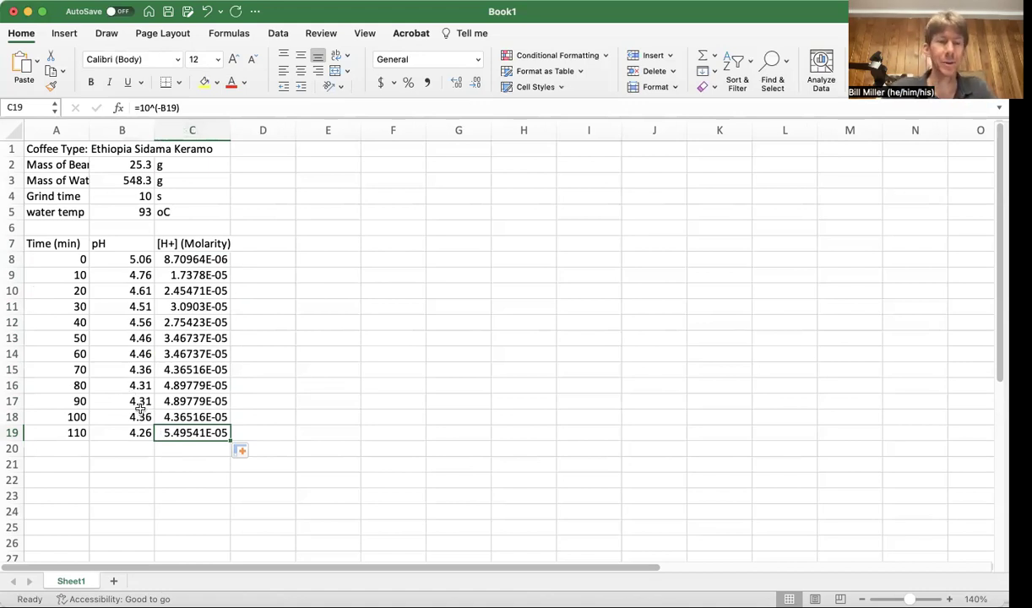
# Enter the formula =LOG(C8) in cell D8 to take the logarithm of the first concentration
pyautogui.click(260, 256)
pyautogui.write('=')
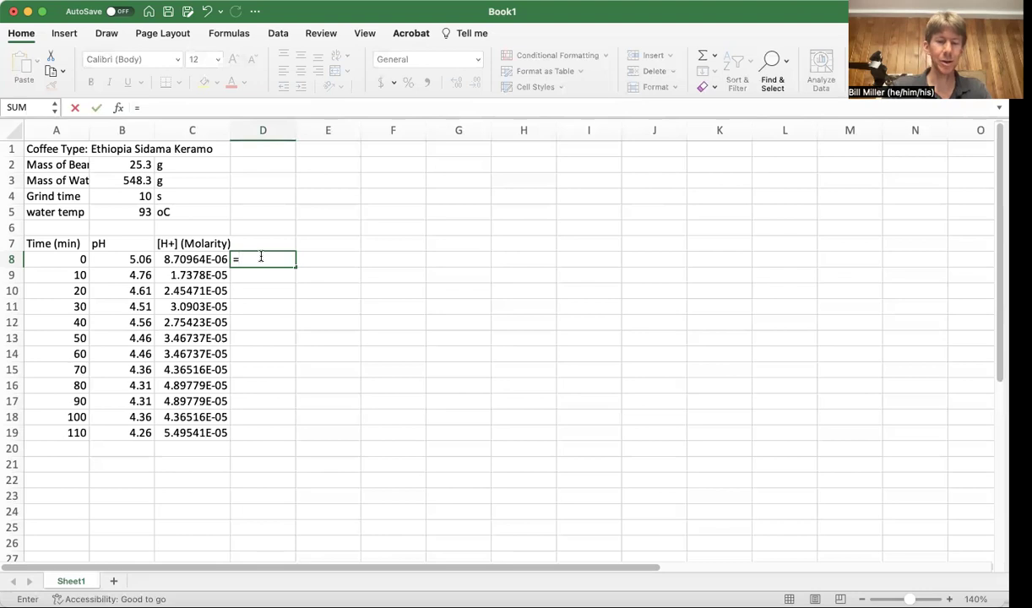
pyautogui.write('log')
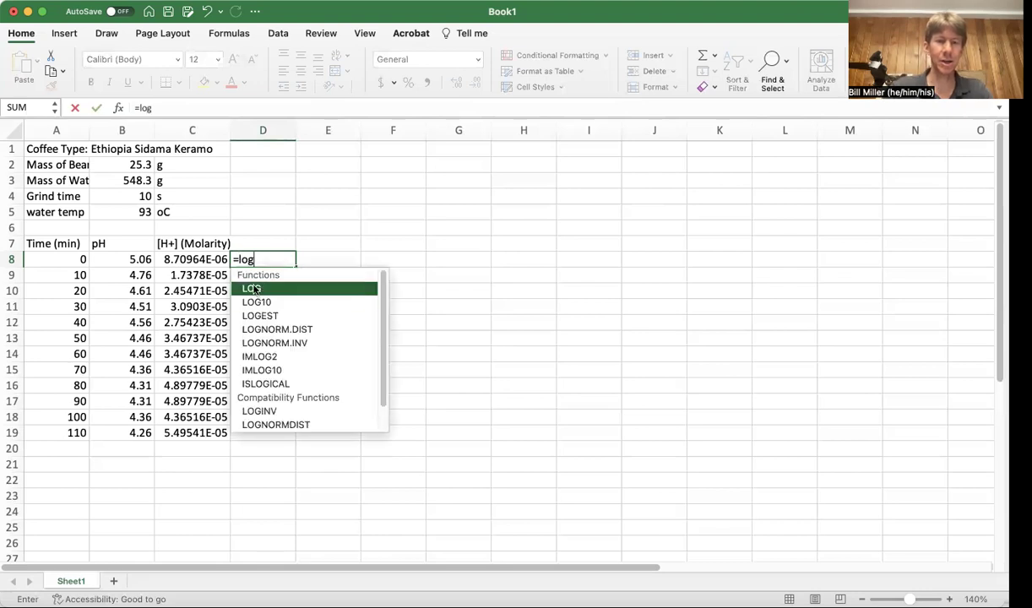
pyautogui.write('(')
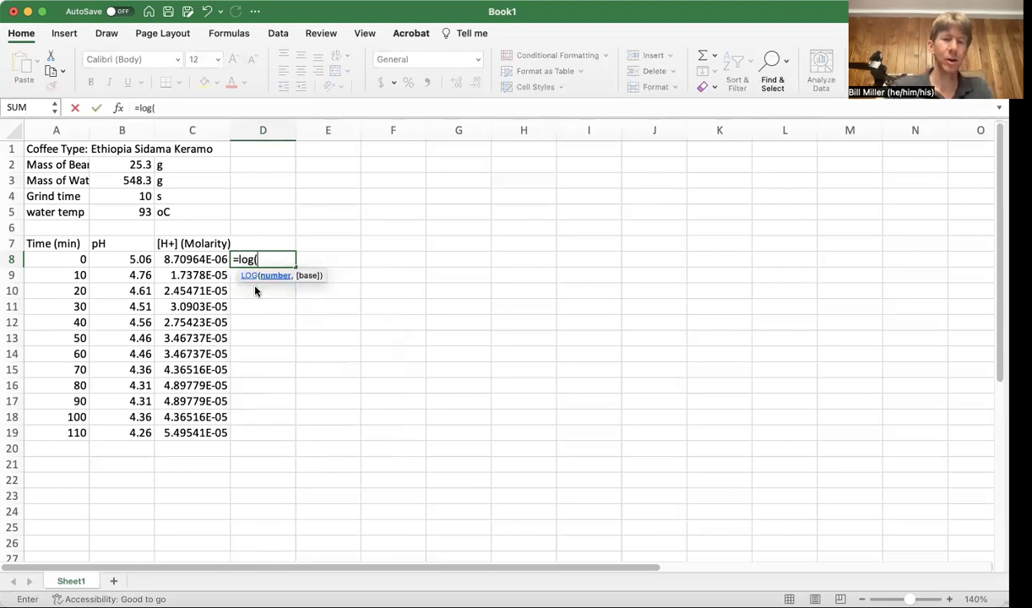
pyautogui.click(195, 259)
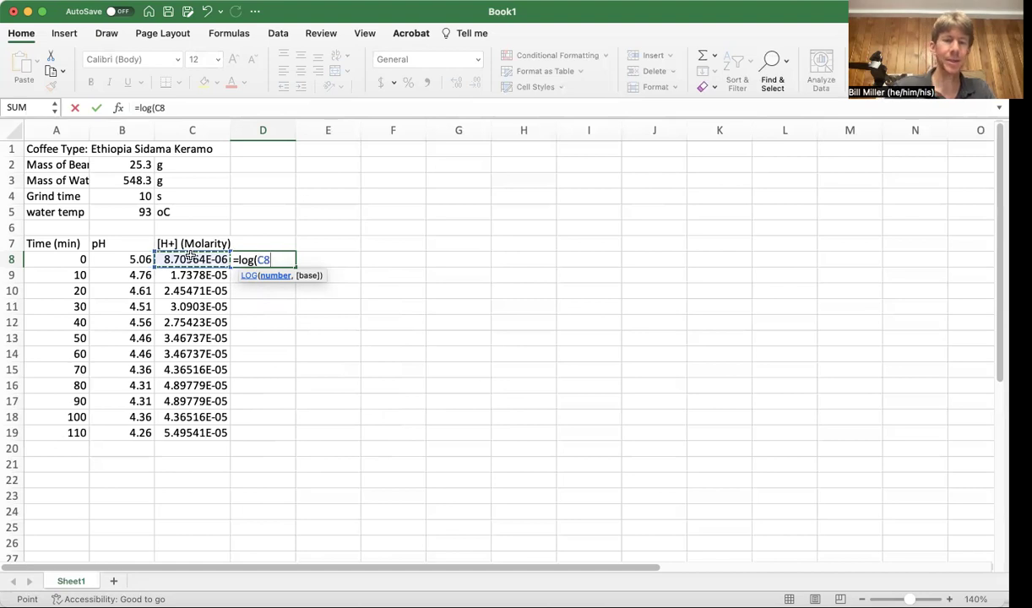
pyautogui.write(')')
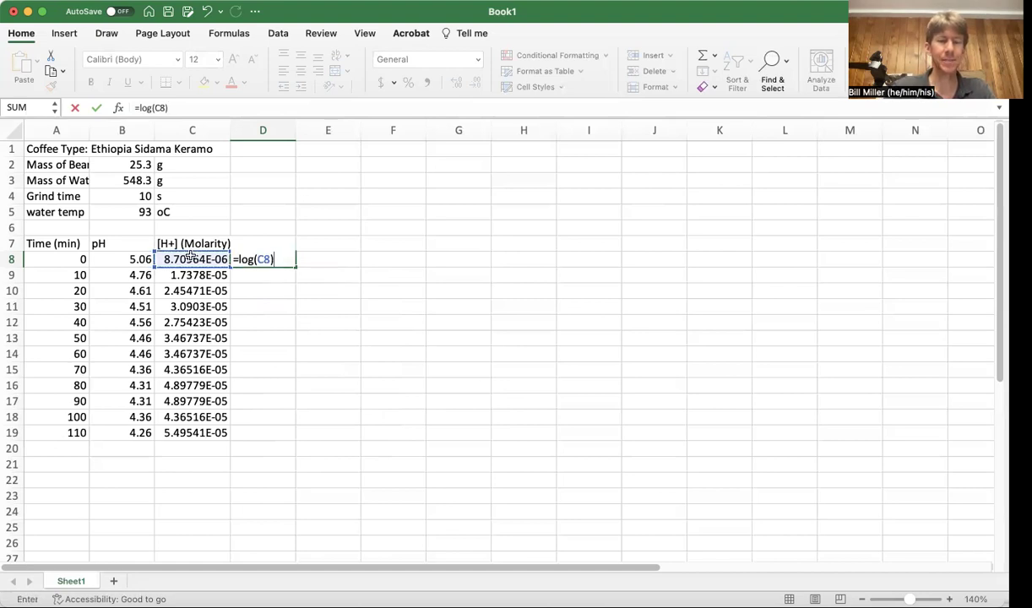
pyautogui.press('Return')
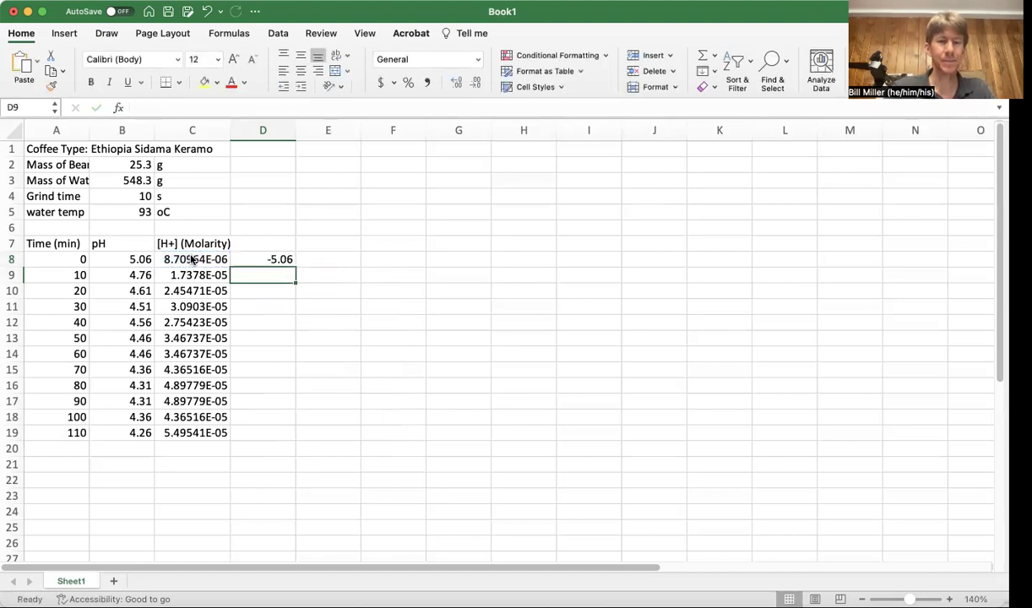
# Change the formula in cell D8 to =-LOG(C8) and reselect the cell
pyautogui.click(253, 262)
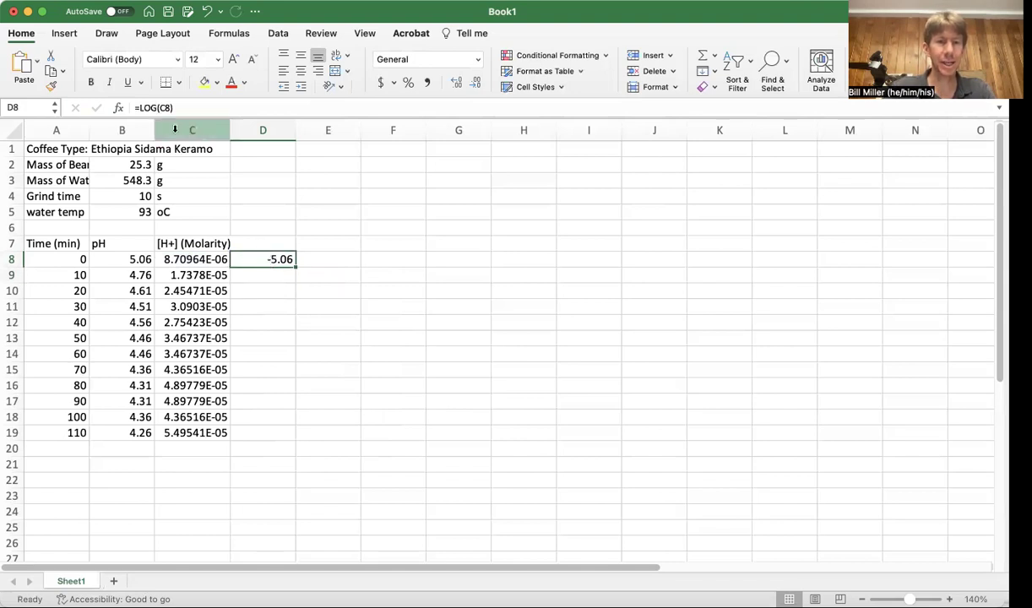
pyautogui.click(156, 107)
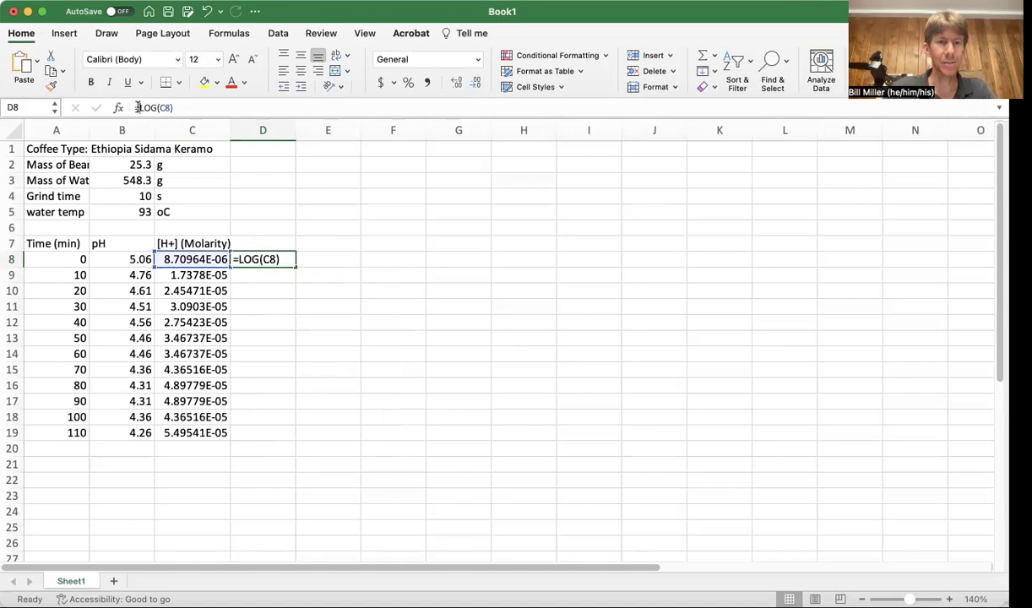
pyautogui.click(135, 108)
pyautogui.write('-')
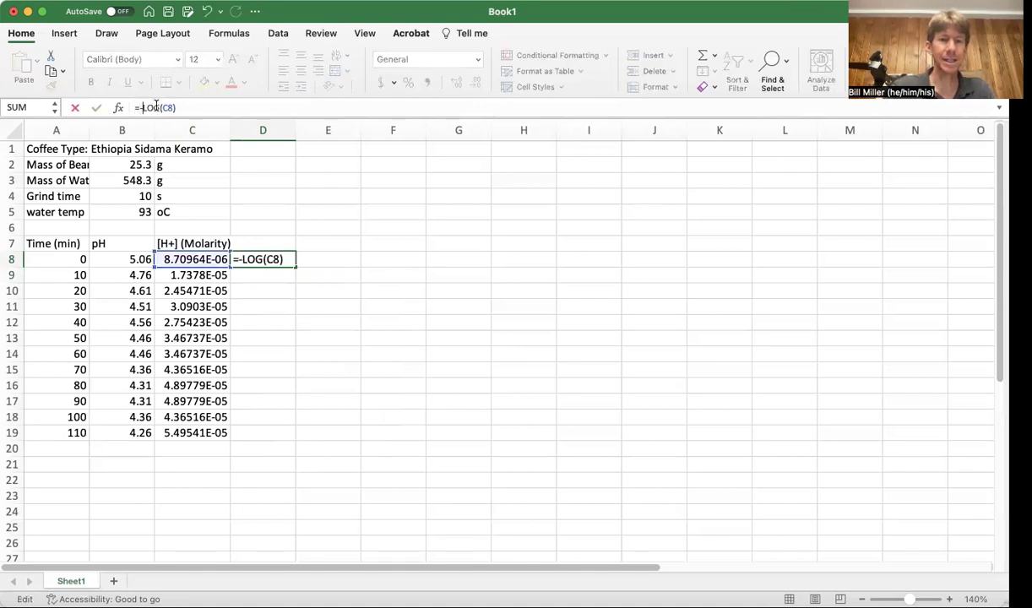
pyautogui.press('Return')
pyautogui.click(236, 259)
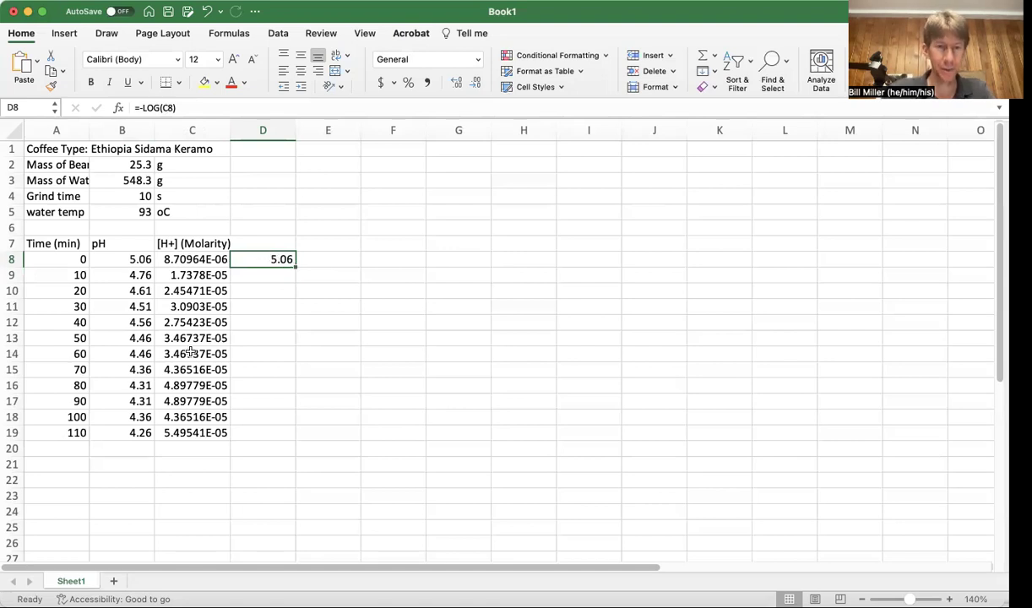
pyautogui.doubleClick(295, 264)
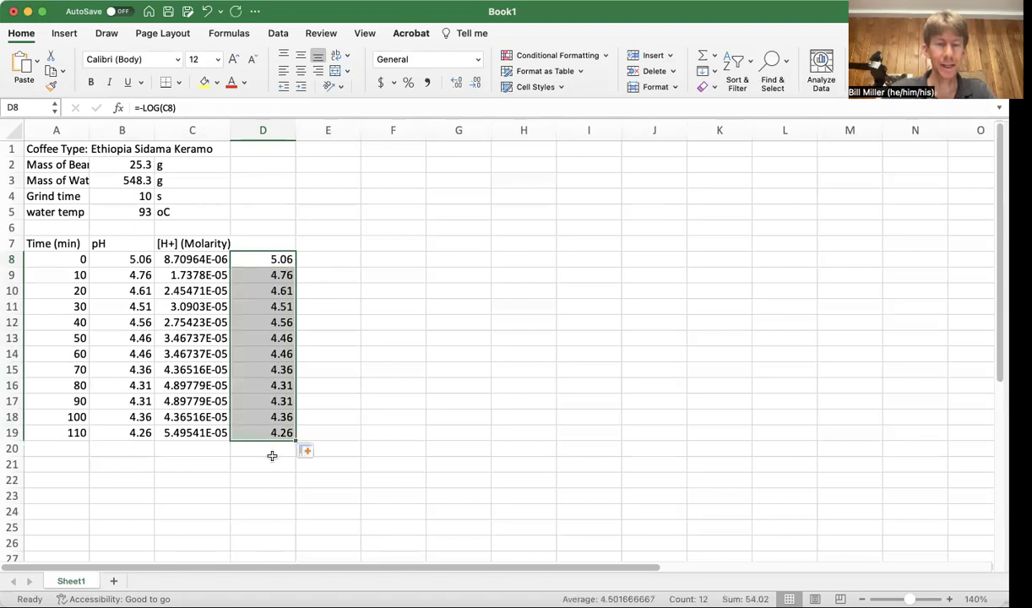
pyautogui.hotkey('ctrl', 'z')
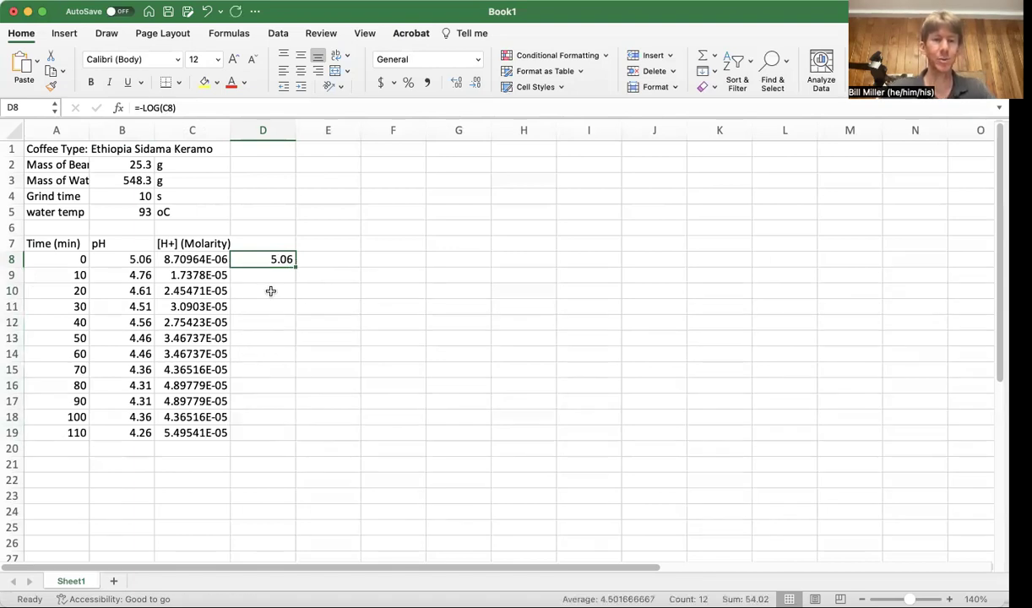
pyautogui.doubleClick(296, 265)
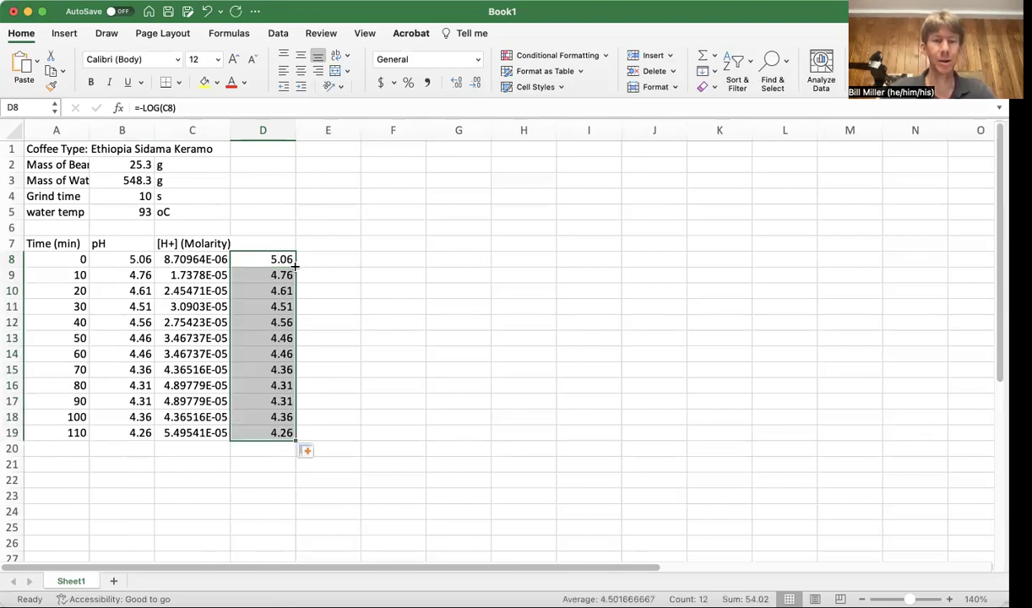
pyautogui.hotkey('ctrl', 'z')
# Fill the negative logarithm formula from D8 down through D19
pyautogui.moveTo(295, 267); pyautogui.dragTo(297, 434)
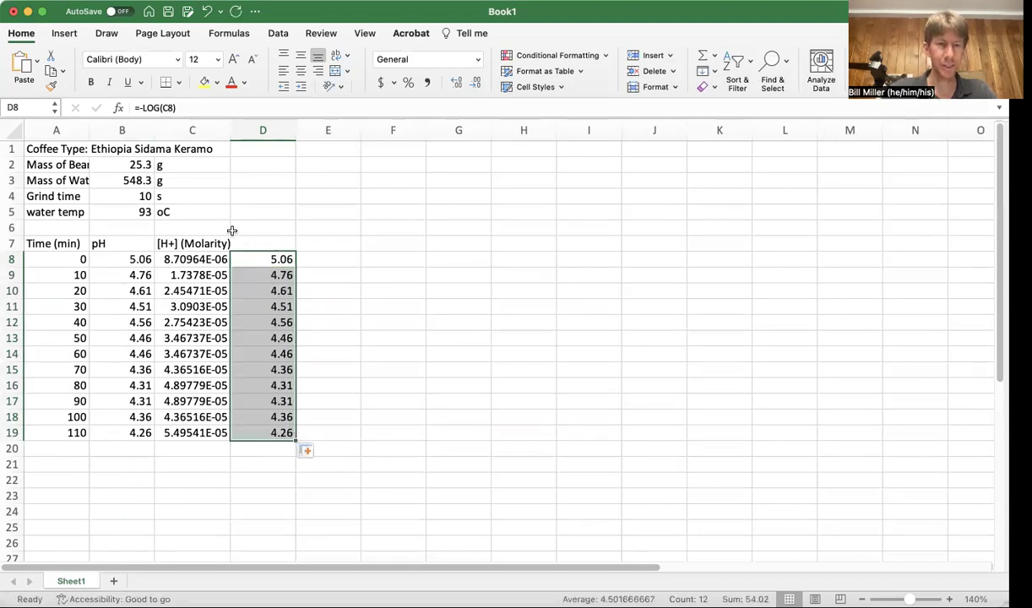
# Clear the check formulas from cells D5 through D20, leaving the pH and molarity columns in place
pyautogui.moveTo(254, 210); pyautogui.dragTo(276, 449)
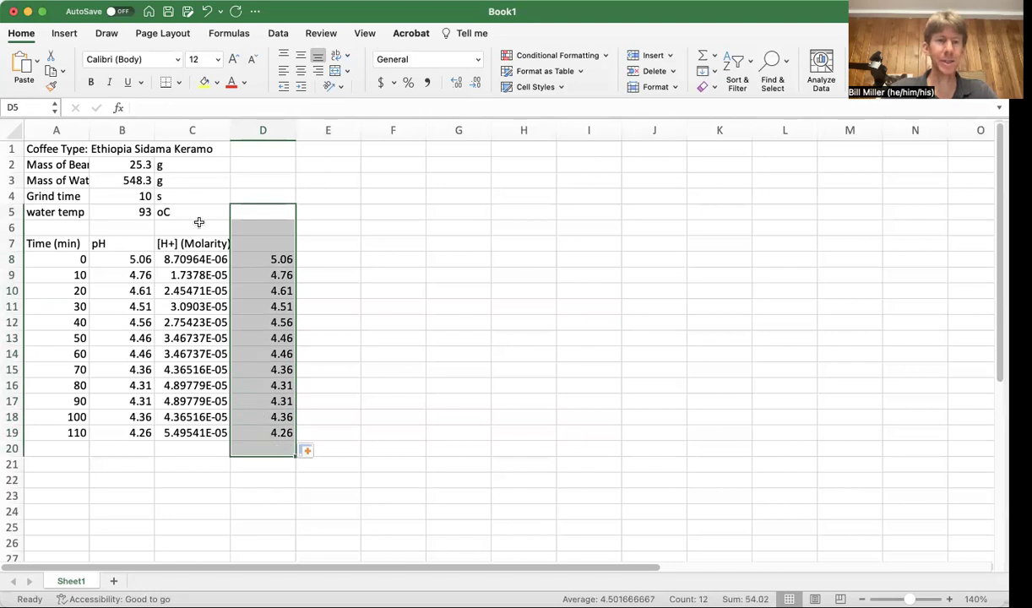
pyautogui.click(105, 0)
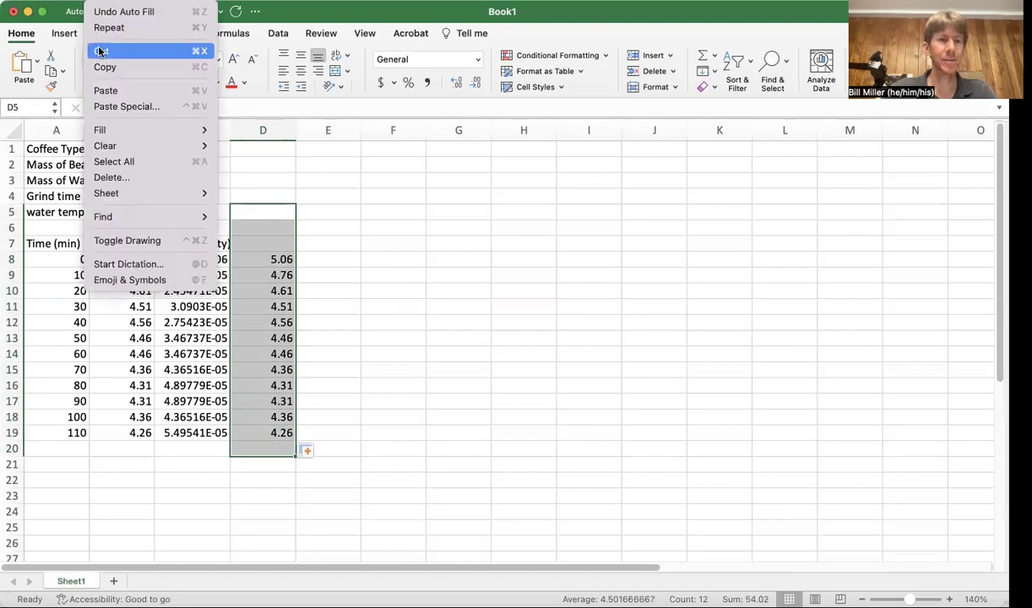
pyautogui.moveTo(199, 146)
pyautogui.click(253, 146)
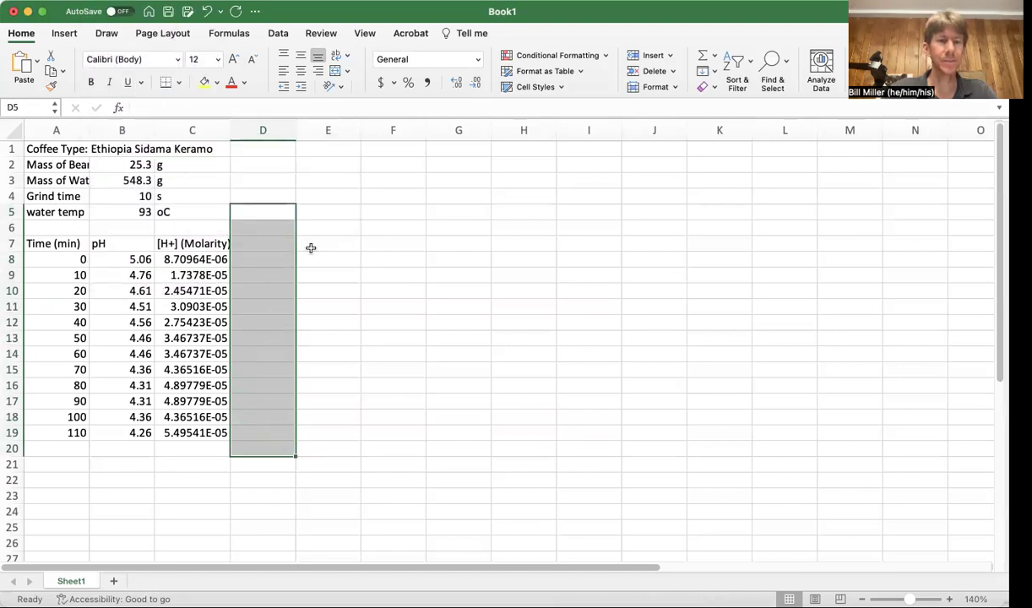
pyautogui.click(280, 252)
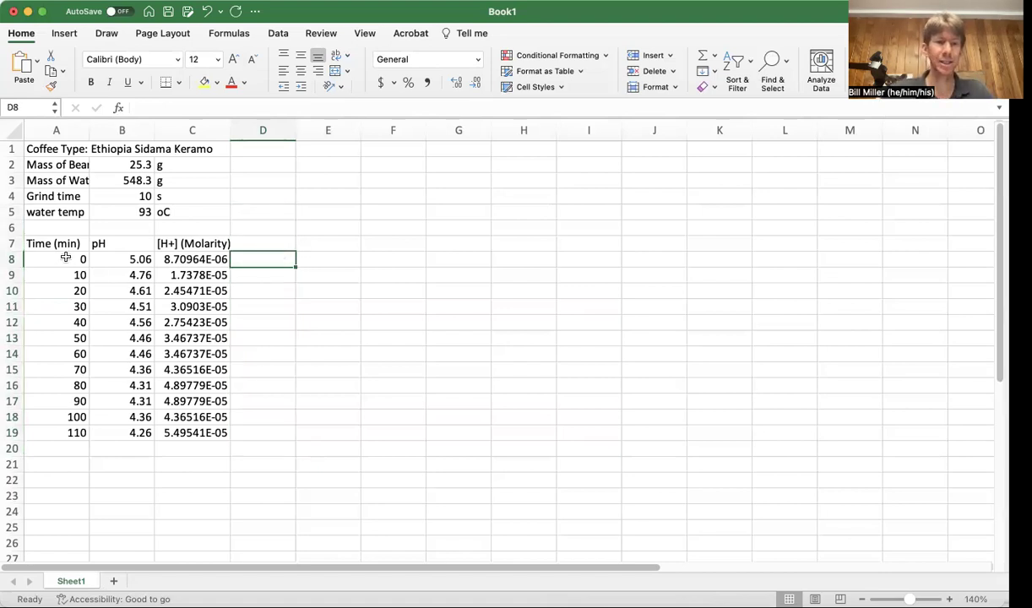
# Insert a scatter chart of pH against time from A7:B19 and move it to the area around columns I to N, beginning at row 1
pyautogui.moveTo(56, 245); pyautogui.dragTo(112, 427)
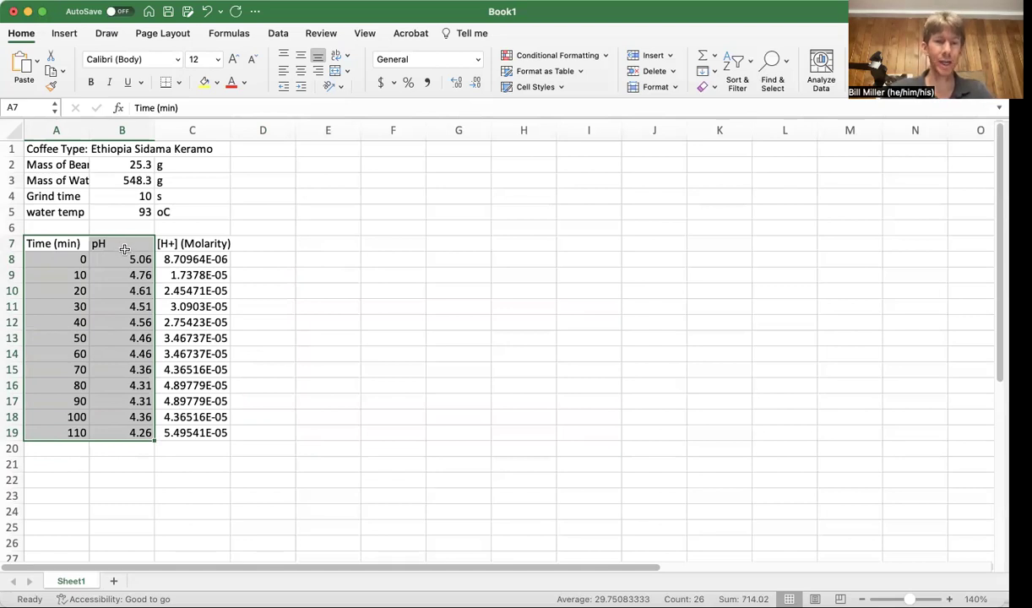
pyautogui.click(65, 36)
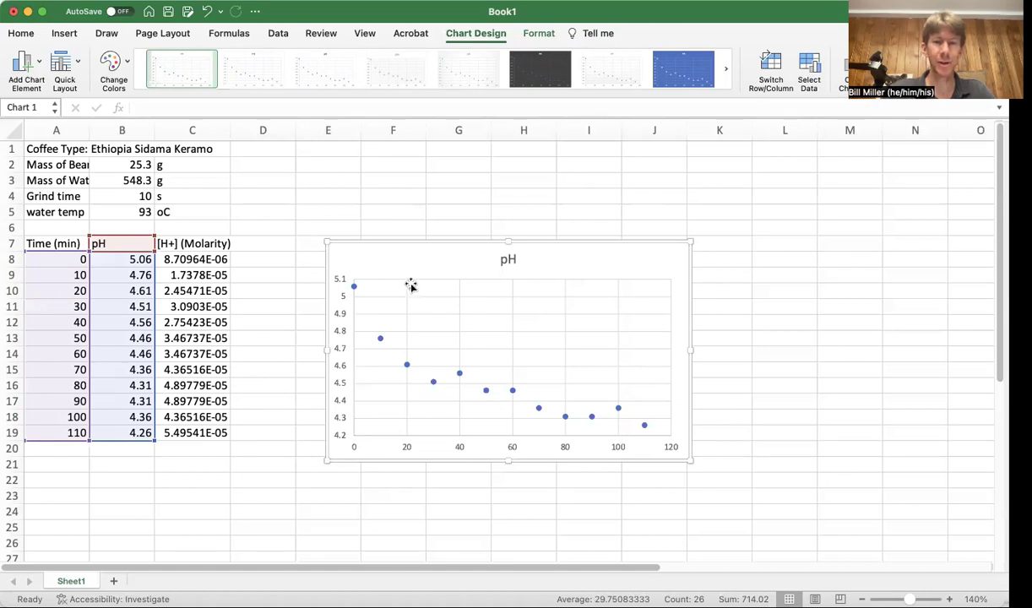
pyautogui.moveTo(381, 255); pyautogui.dragTo(644, 153)
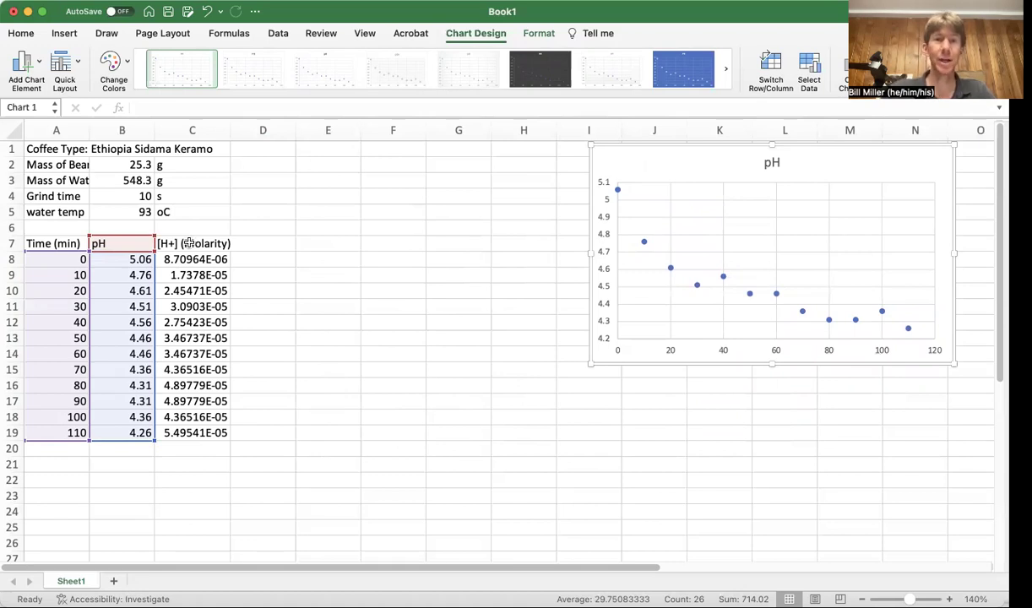
# Insert a second scatter chart from A7:C19, plotting both pH and [H+] molarity against time
pyautogui.moveTo(53, 243); pyautogui.dragTo(187, 432)
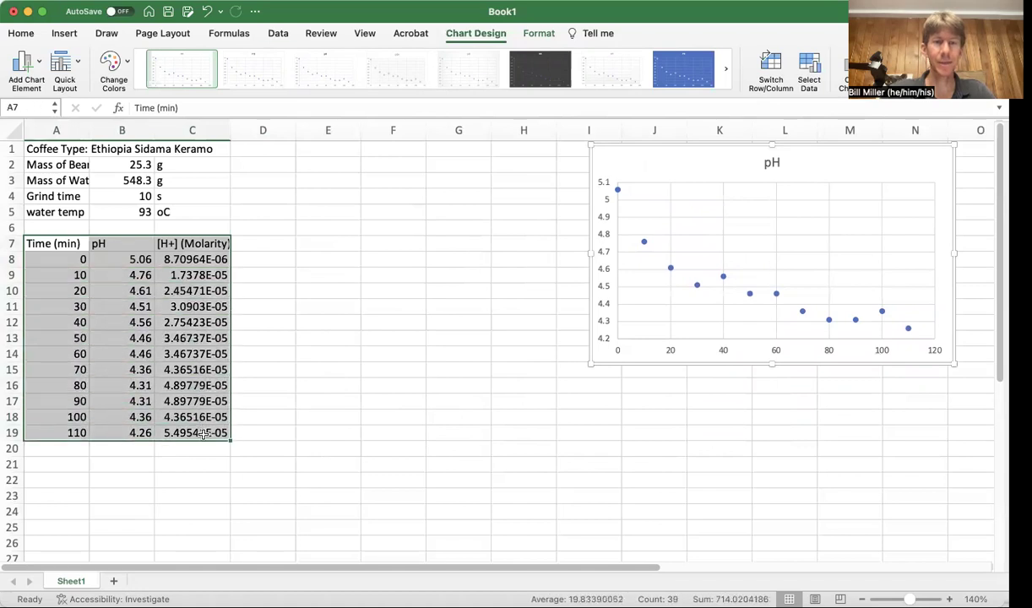
pyautogui.click(65, 35)
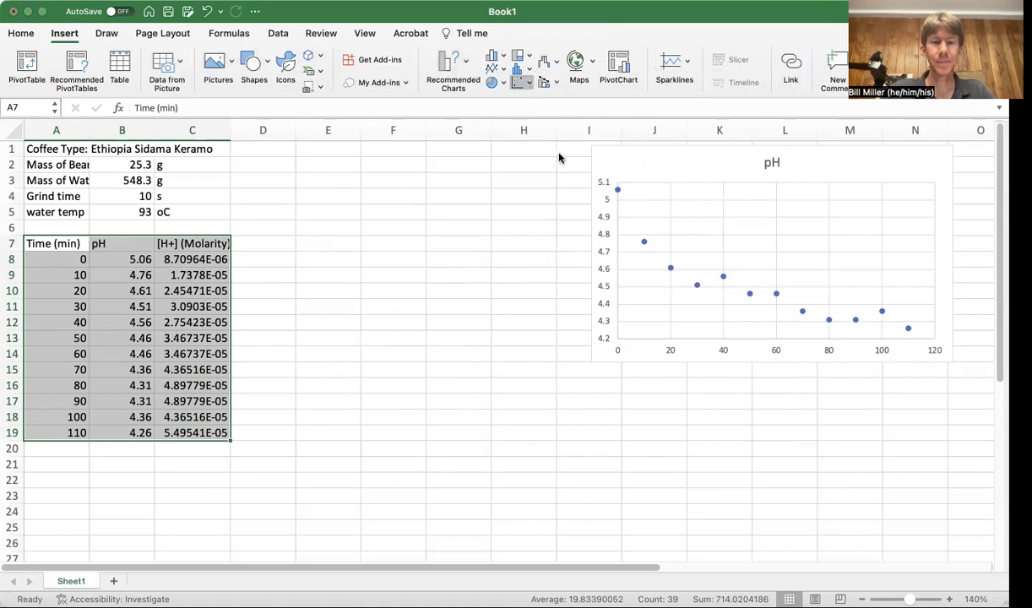
pyautogui.hotkey('alt', 'F1')
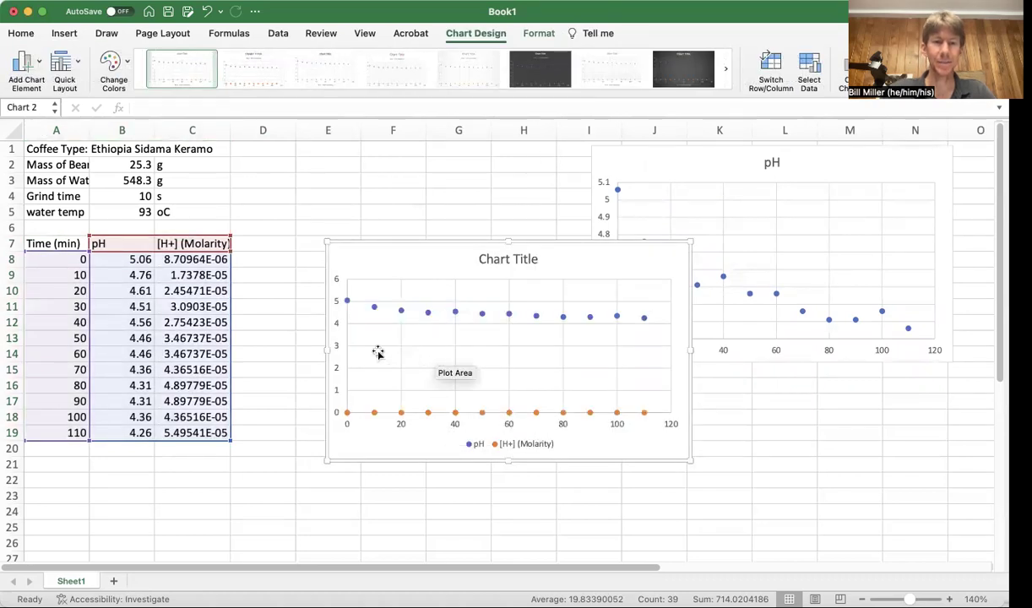
pyautogui.click(342, 200)
pyautogui.click(358, 260)
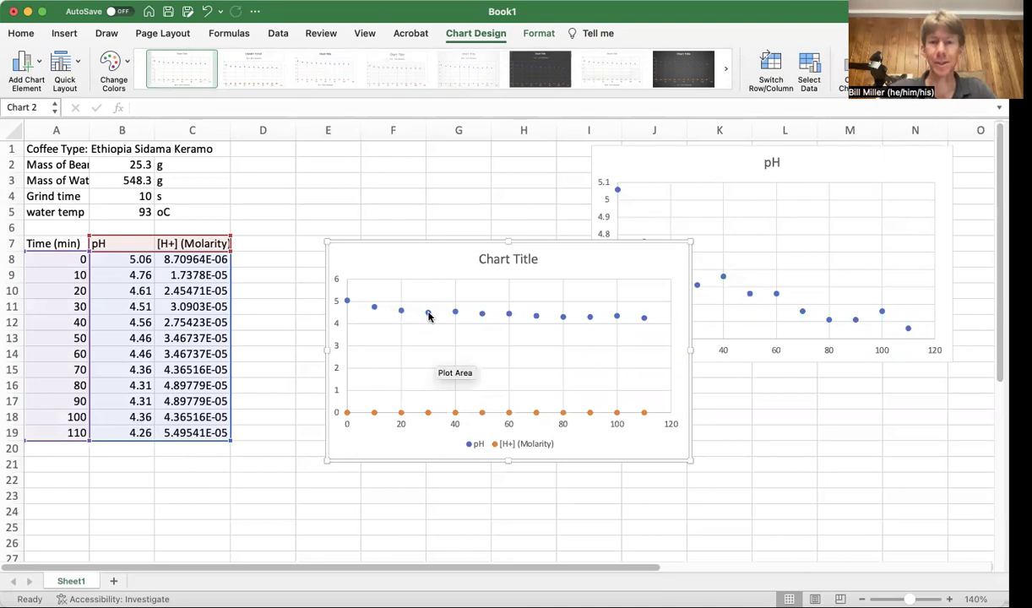
# Delete the pH series from the second chart and move the chart up beside the pH chart
pyautogui.click(428, 314)
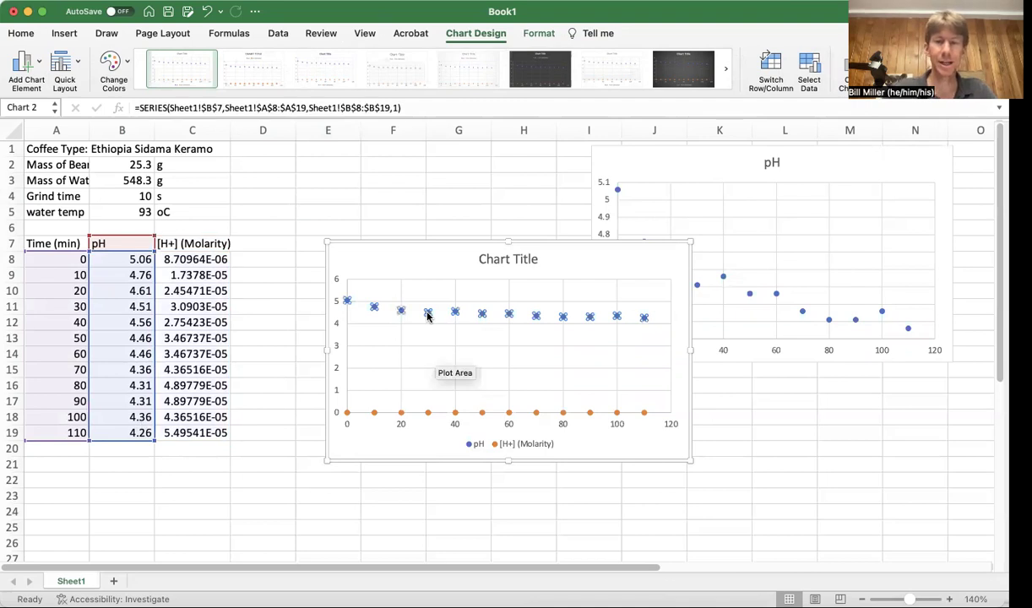
pyautogui.press('Delete')
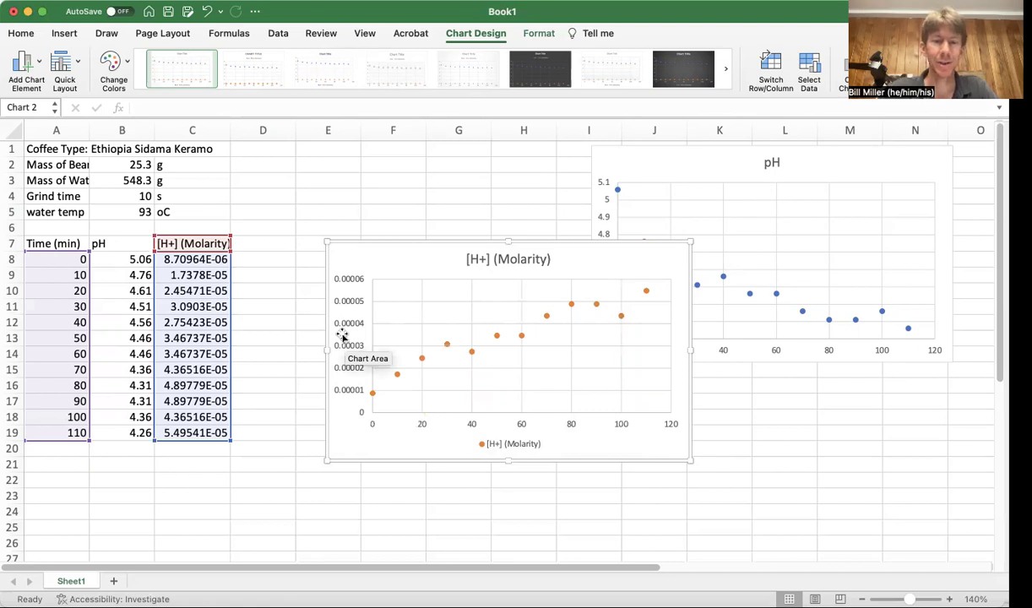
pyautogui.click(374, 255)
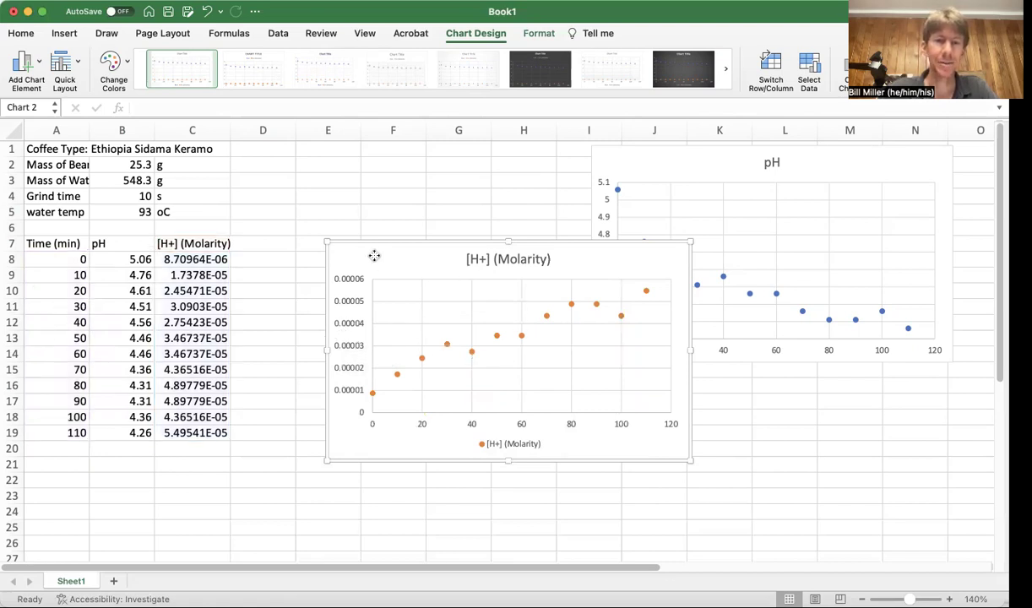
pyautogui.moveTo(374, 255); pyautogui.dragTo(277, 173)
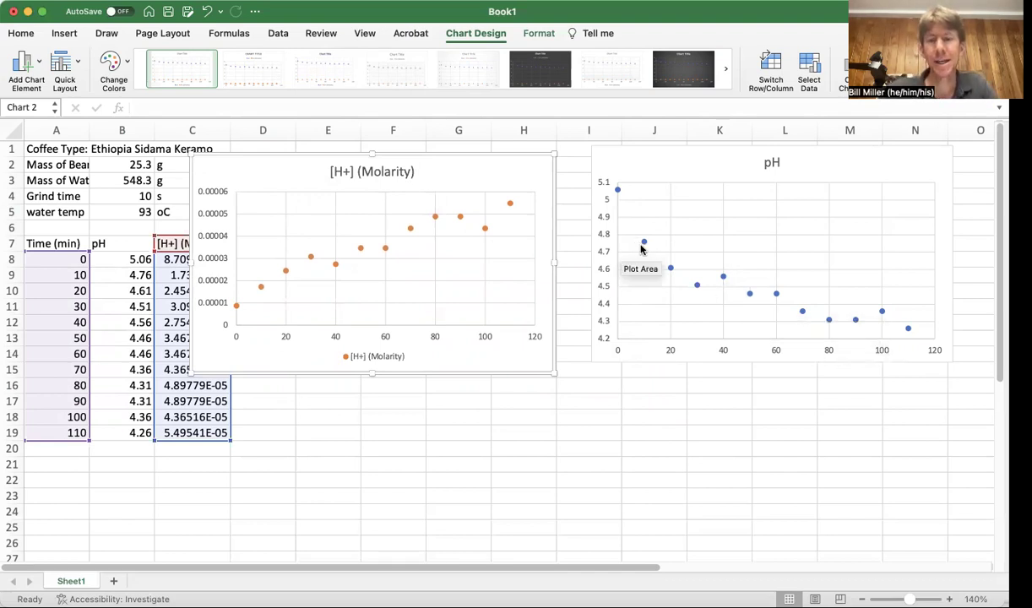
# Reposition the [H+] (Molarity) and pH charts along the top rows so that the column C data is uncovered
pyautogui.moveTo(645, 245)
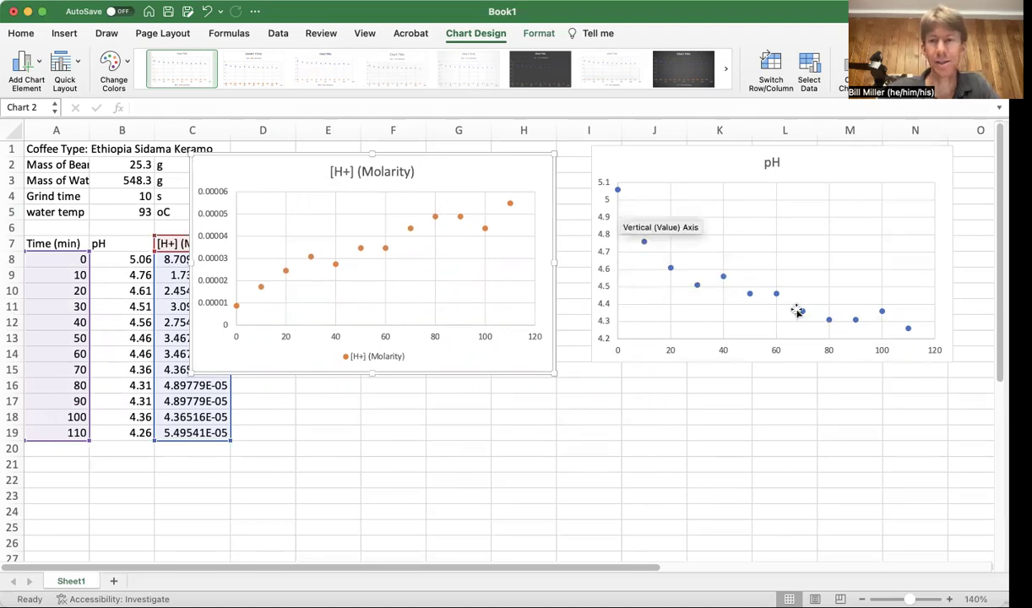
pyautogui.click(261, 290)
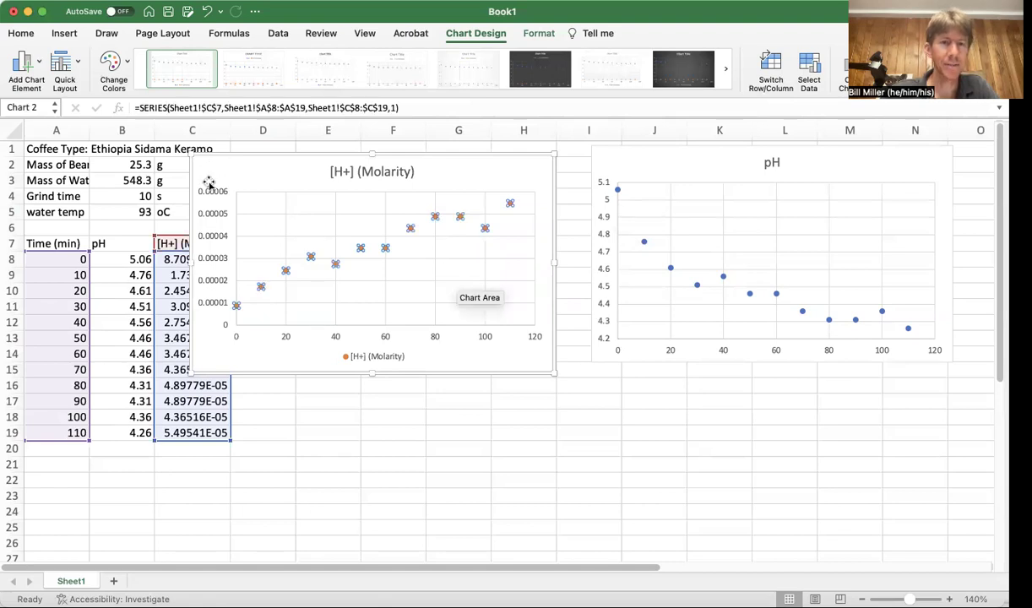
pyautogui.moveTo(207, 175); pyautogui.dragTo(272, 292)
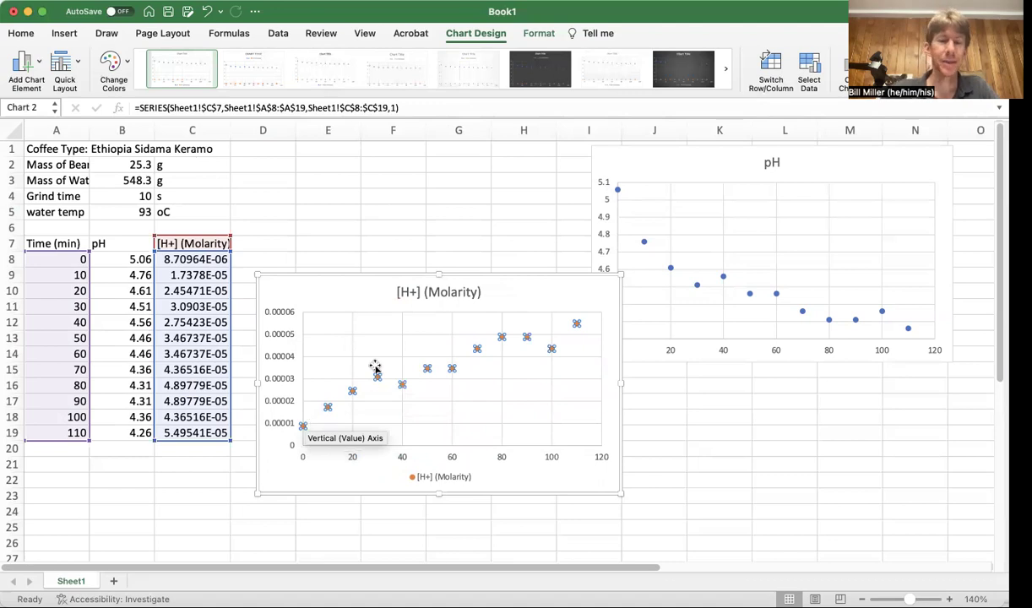
pyautogui.moveTo(329, 292); pyautogui.dragTo(296, 157)
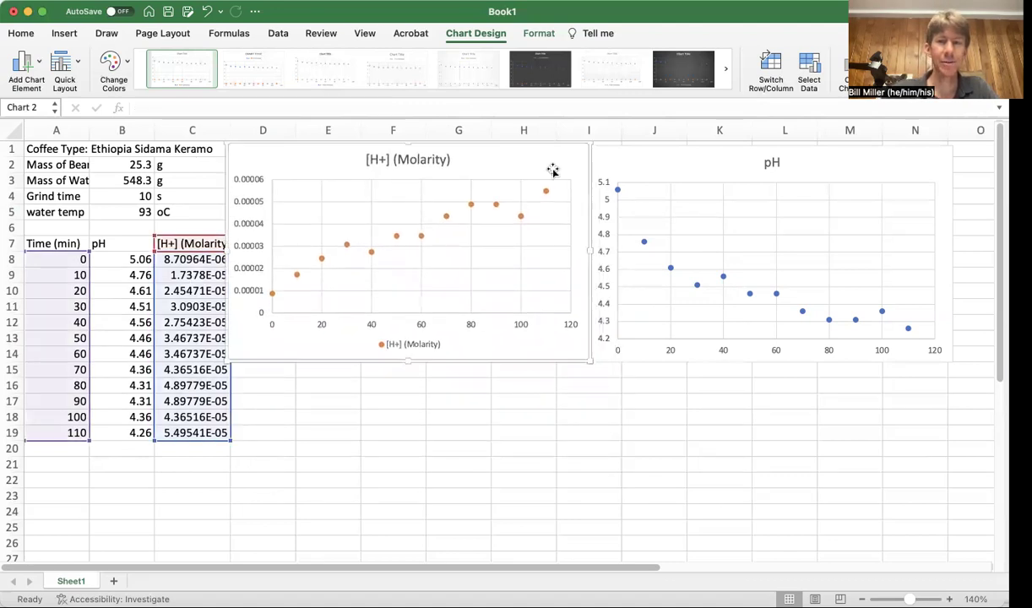
pyautogui.moveTo(619, 161); pyautogui.dragTo(627, 159)
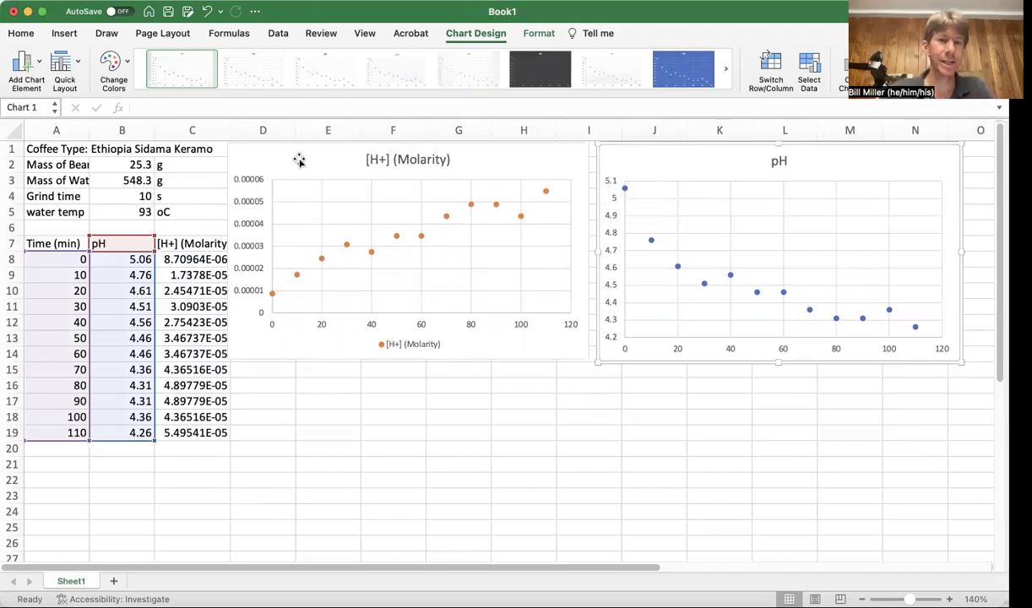
pyautogui.moveTo(299, 157); pyautogui.dragTo(342, 162)
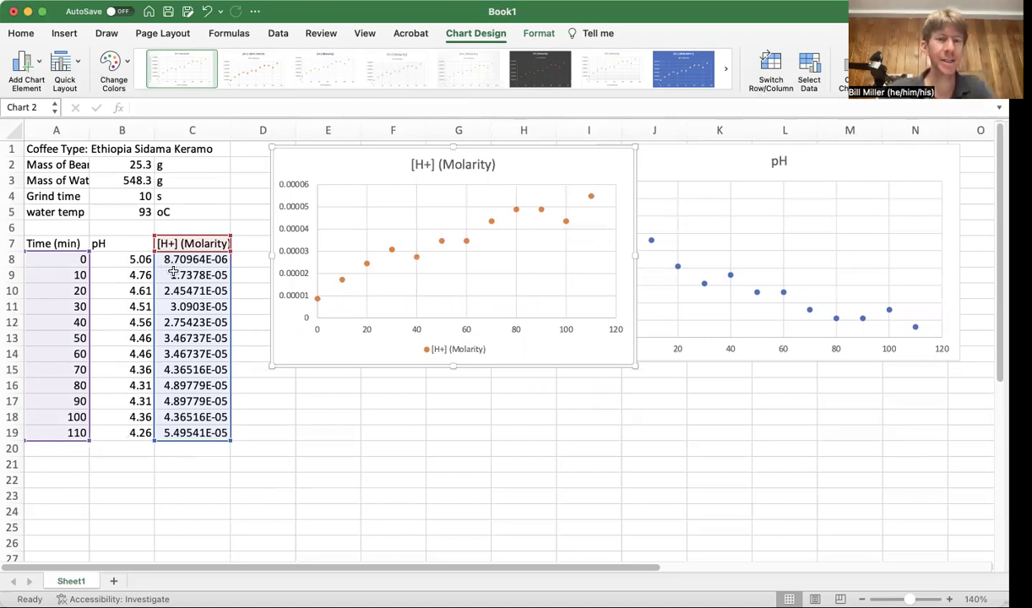
# Check the concentration formulas in cells C8 and C16
pyautogui.click(167, 264)
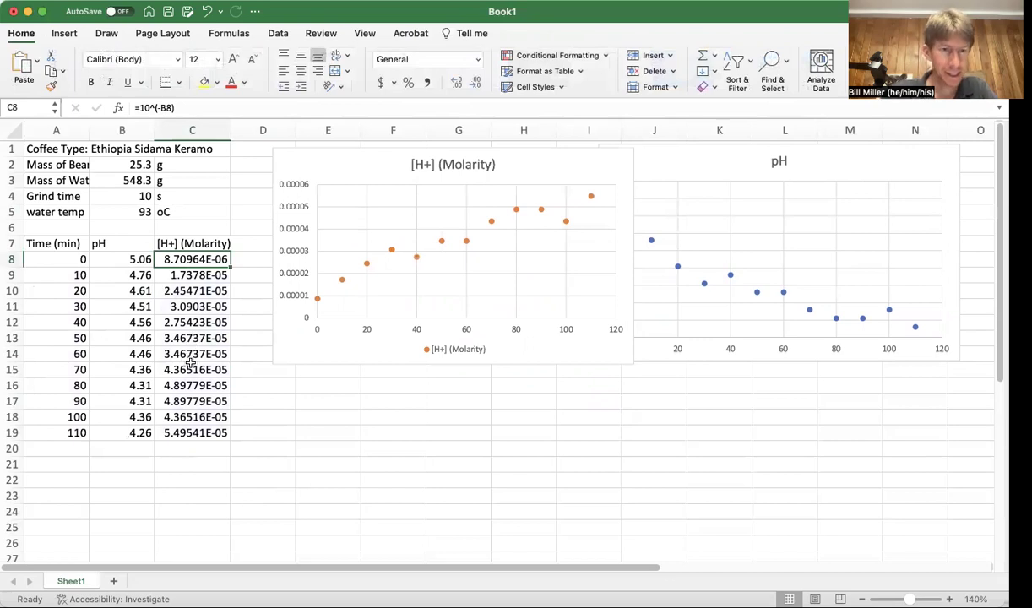
pyautogui.click(175, 385)
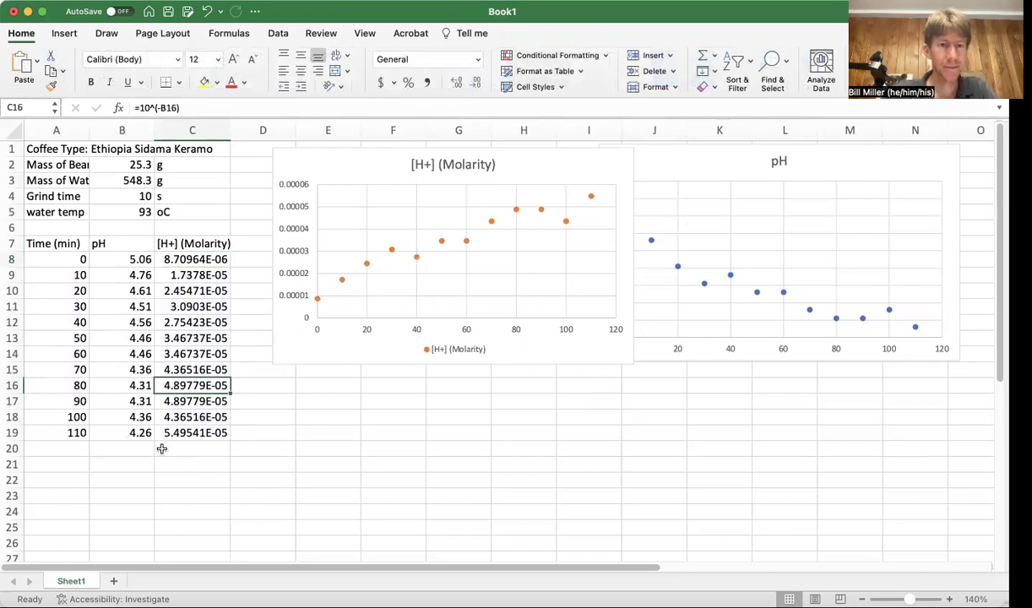